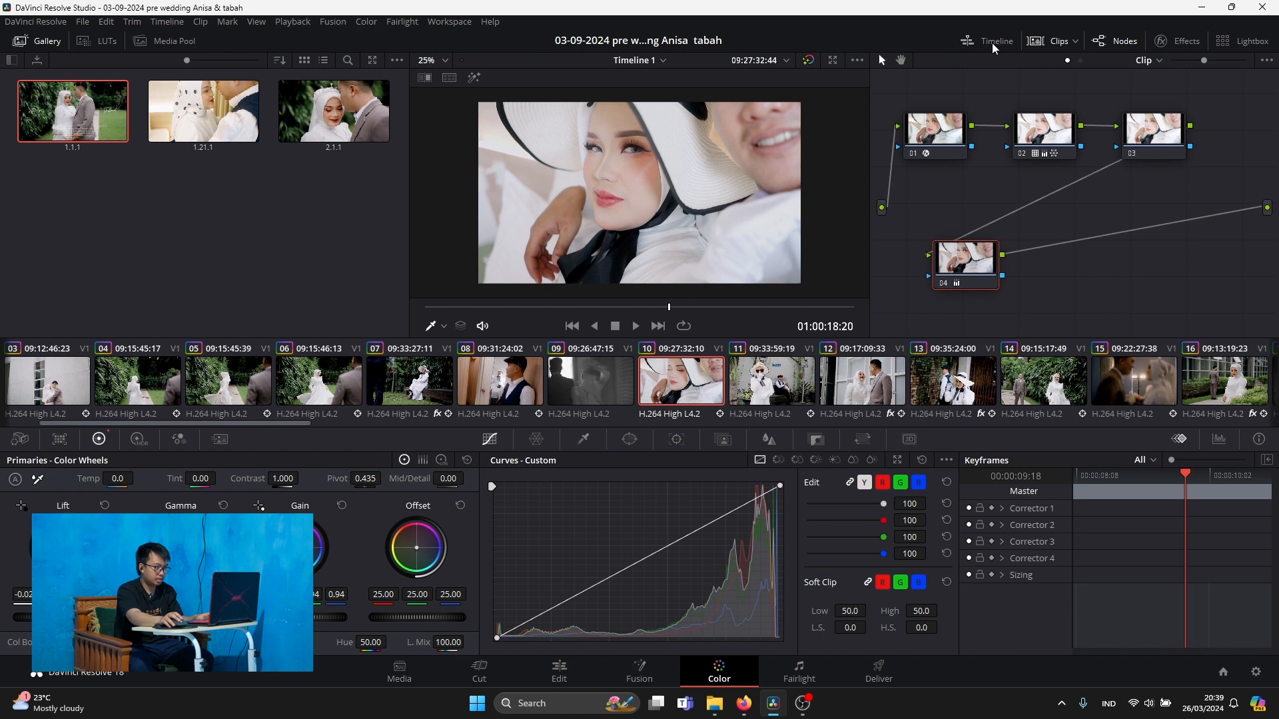
Show the video scopes, narrow the gallery to enlarge the viewer, and switch the scope to CIE Chromaticity
{"action": "left_click", "coordinate": [1219, 439]}
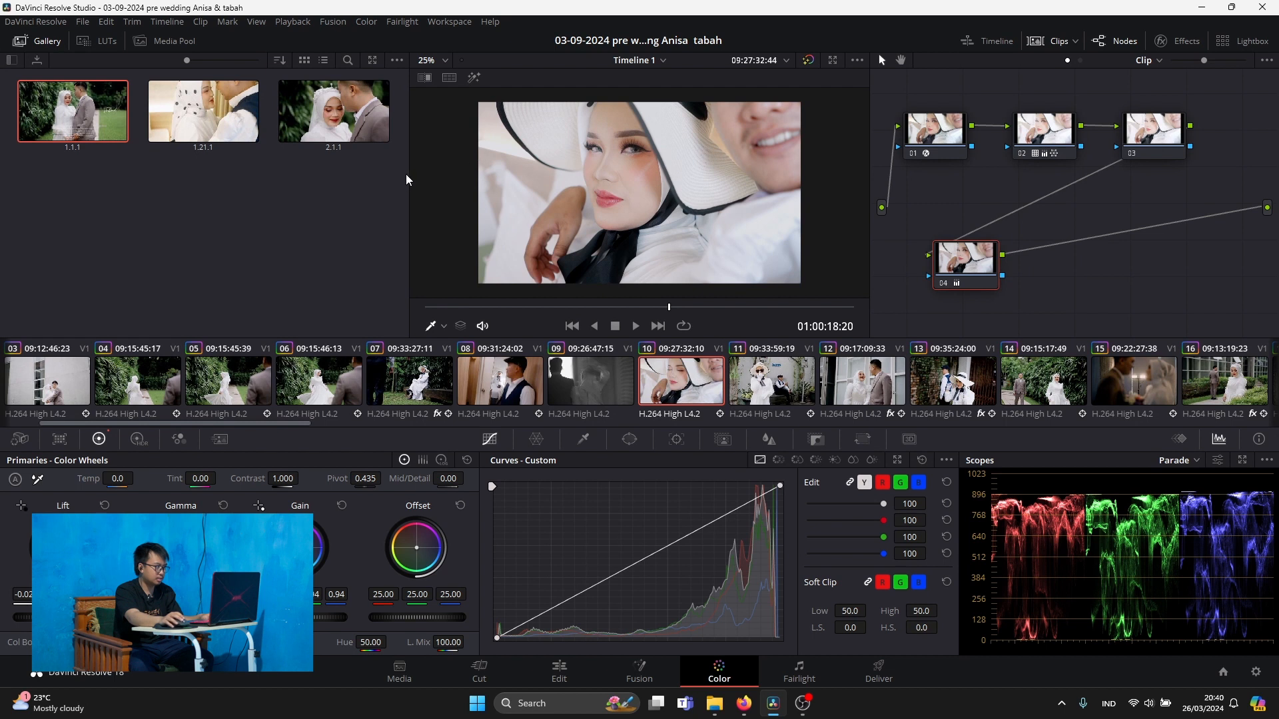
{"action": "left_click_drag", "start_coordinate": [407, 173], "coordinate": [288, 173]}
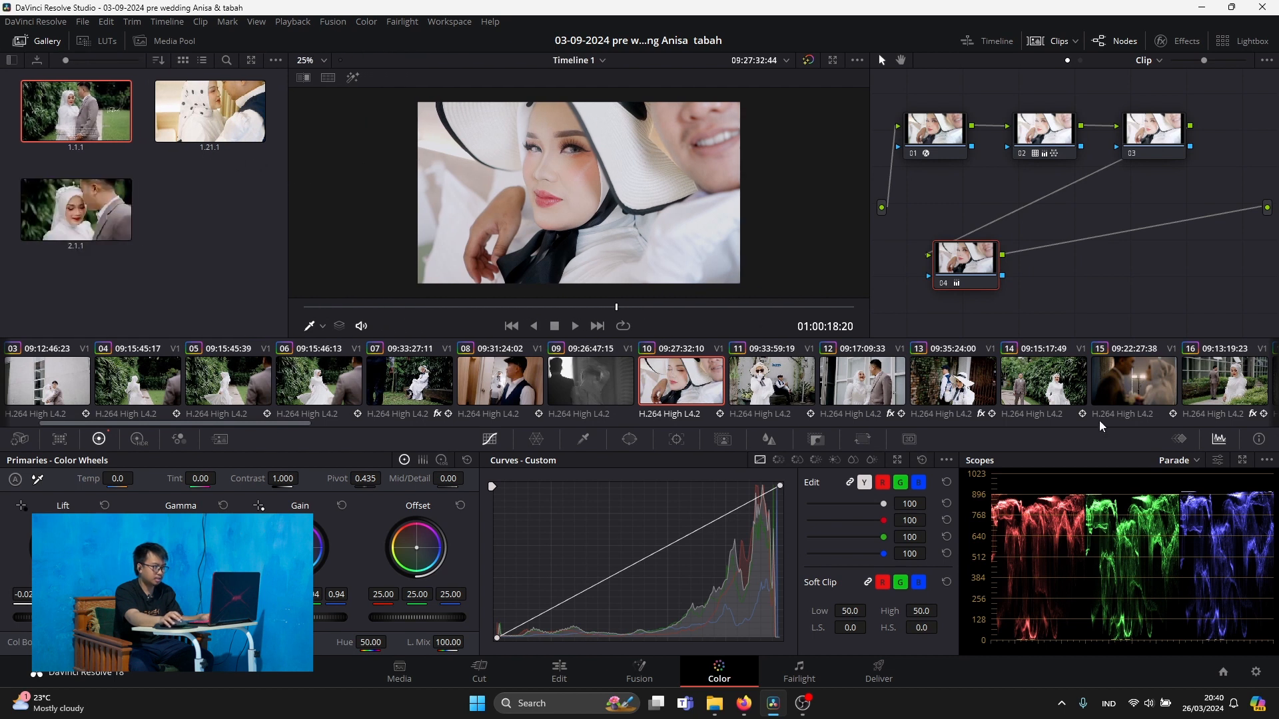
{"action": "left_click", "coordinate": [1197, 460]}
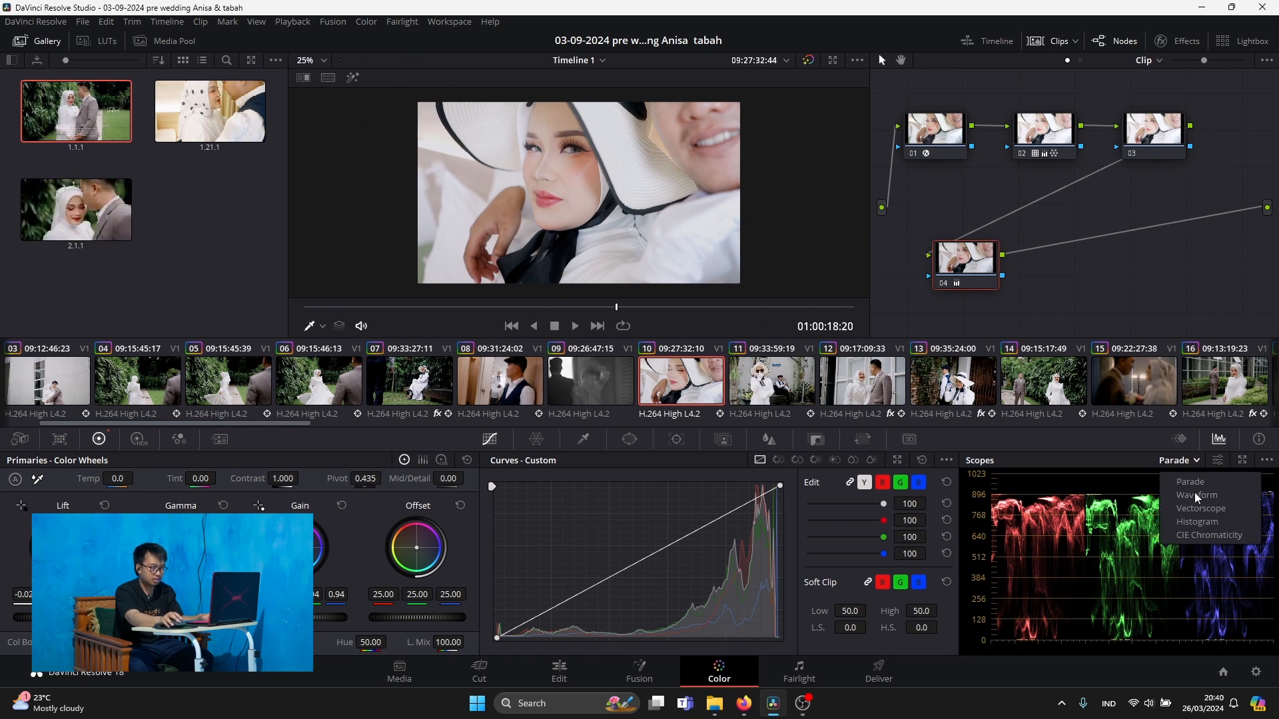
{"action": "left_click", "coordinate": [1196, 536]}
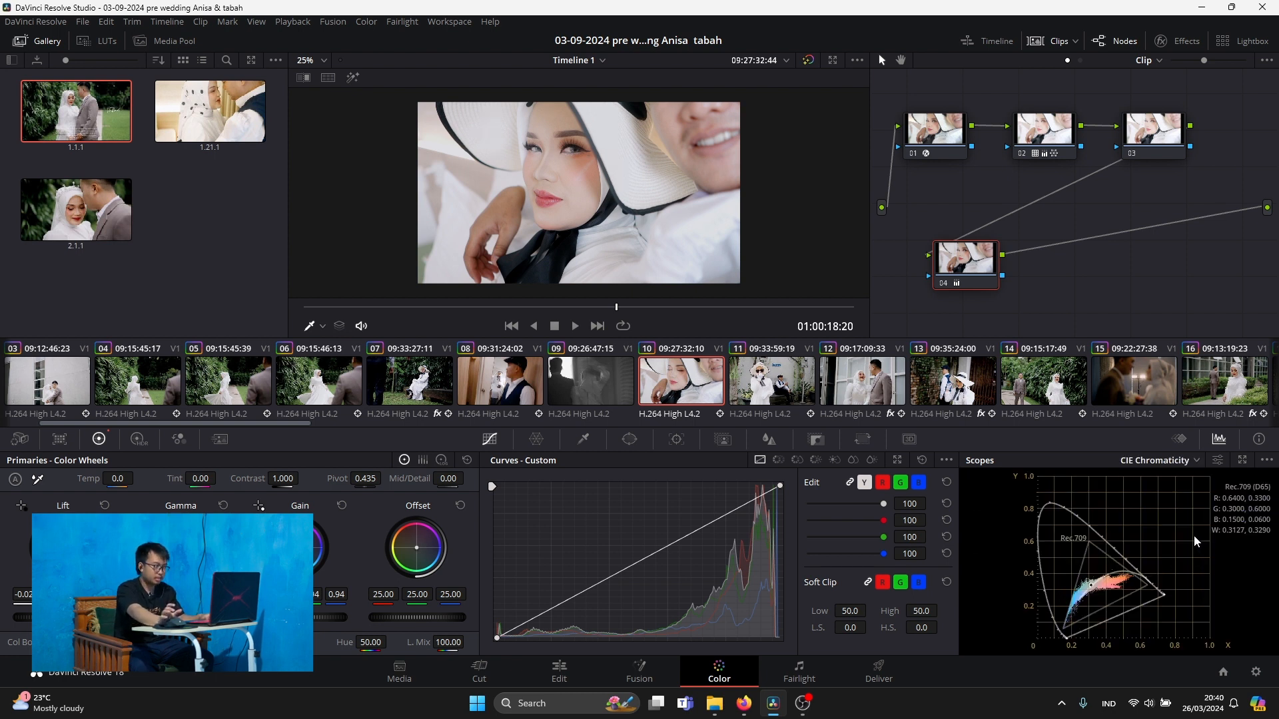
On the Edit page, turn the monitoring volume all the way down and place the playhead at 01:00:18:10
{"action": "left_click", "coordinate": [560, 674]}
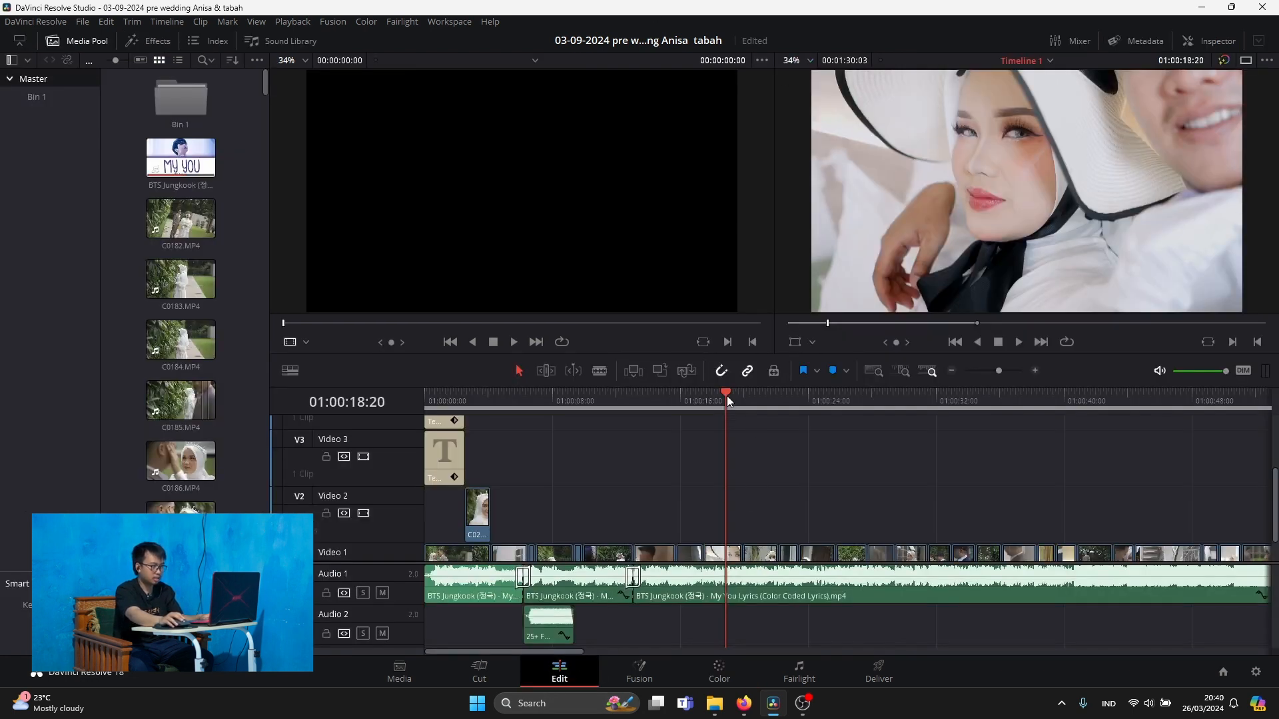
{"action": "left_click_drag", "start_coordinate": [726, 396], "coordinate": [742, 396]}
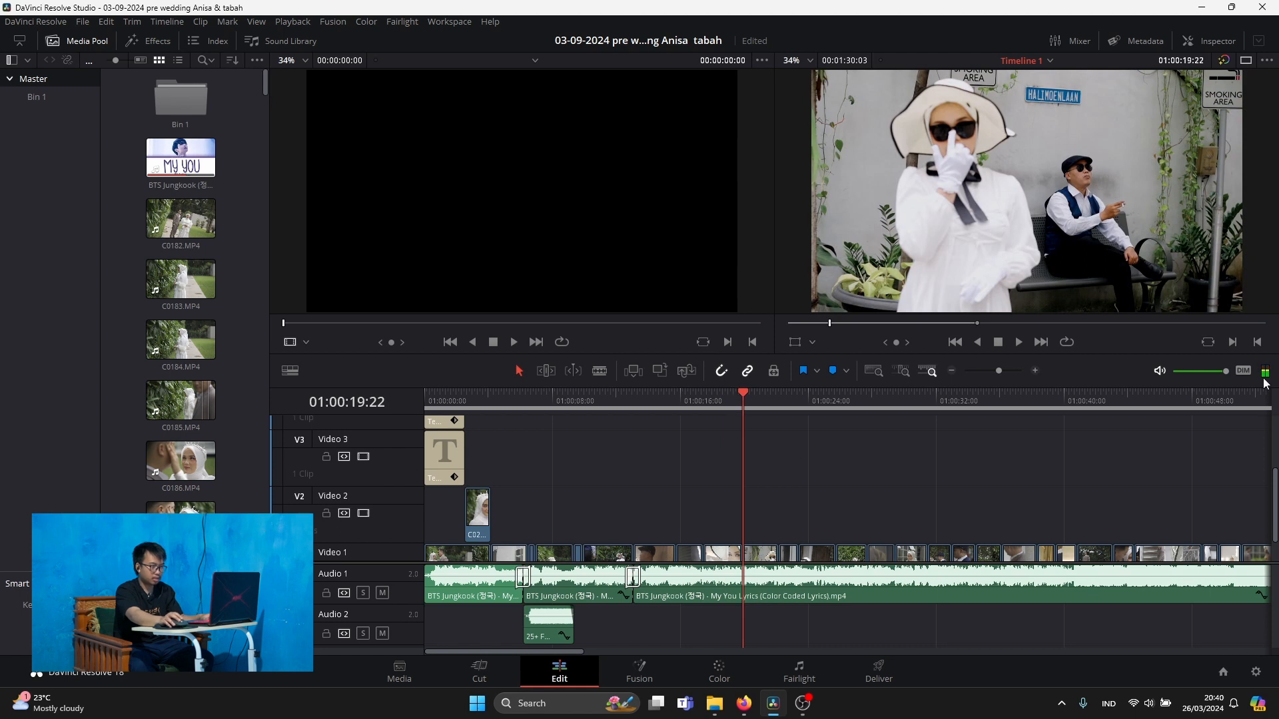
{"action": "mouse_move", "coordinate": [1228, 378]}
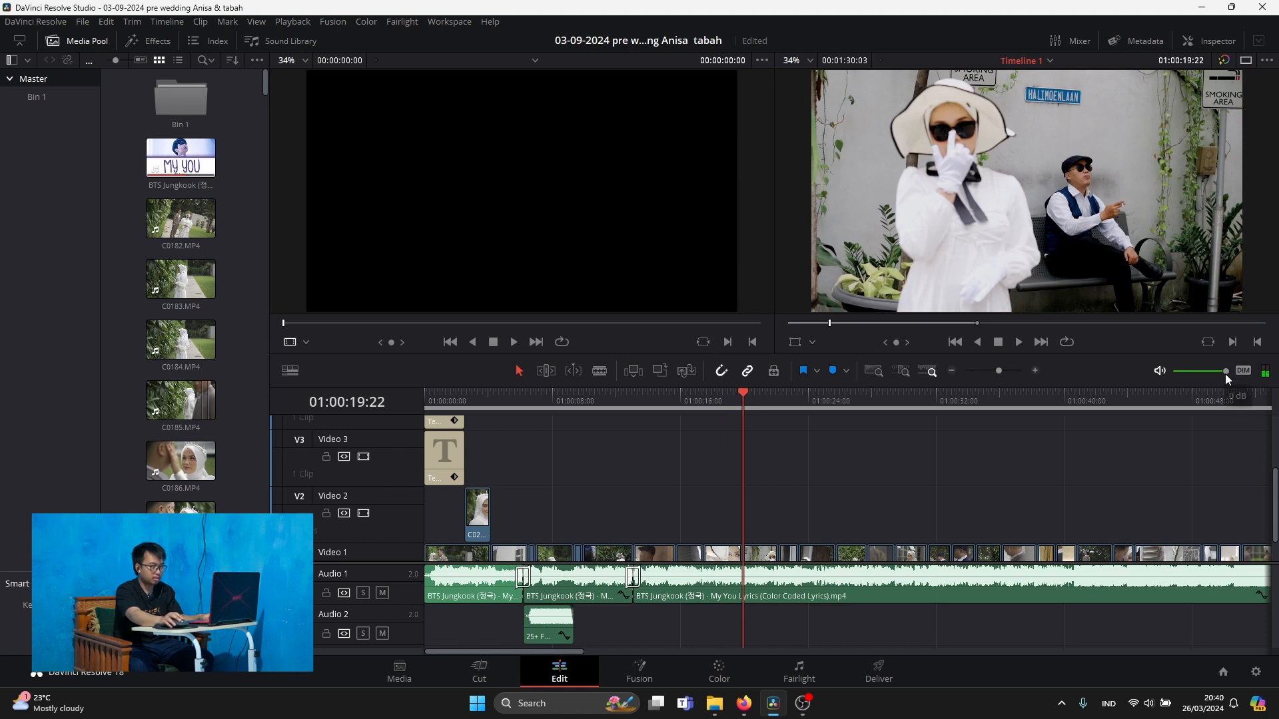
{"action": "left_click", "coordinate": [722, 397]}
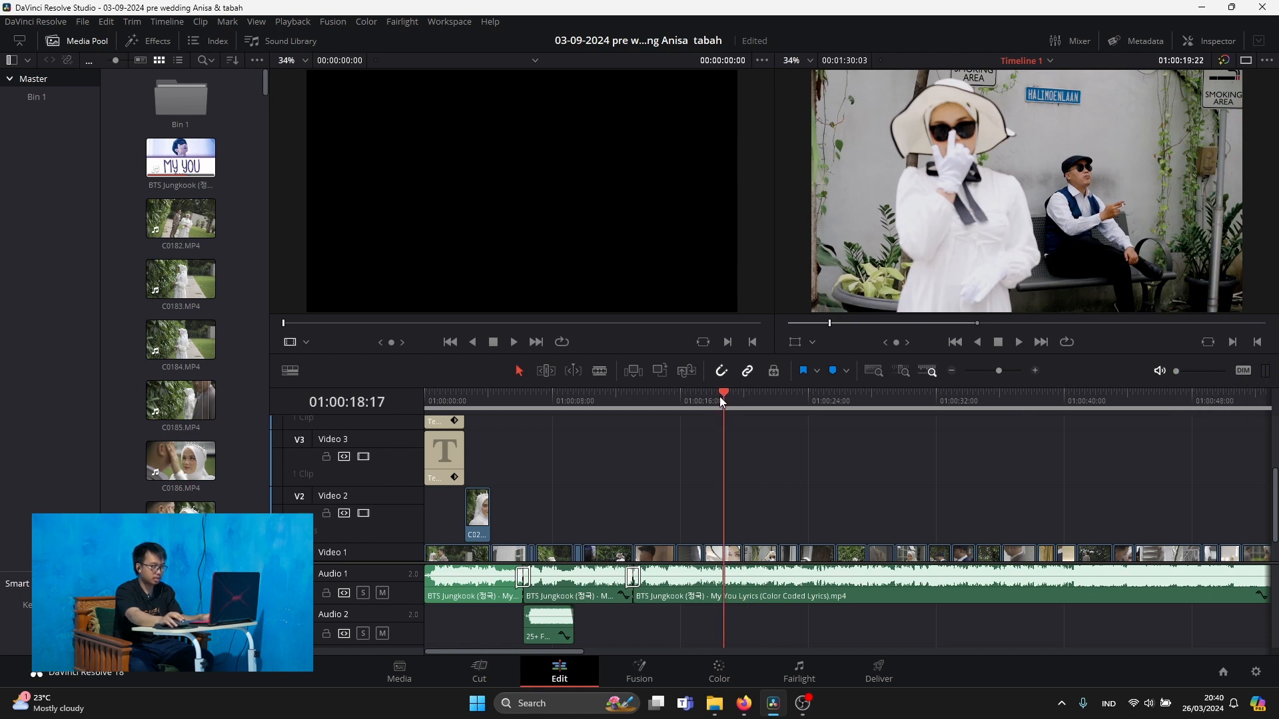
{"action": "left_click", "coordinate": [719, 397]}
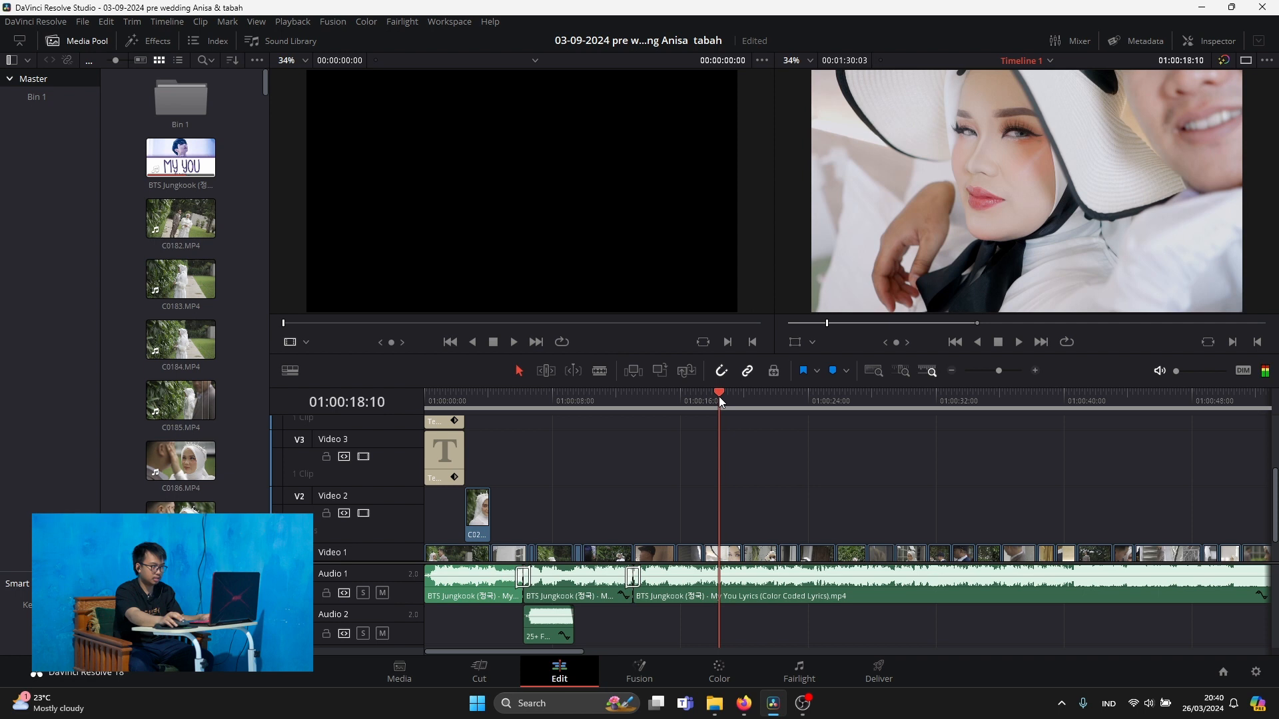
From the Deliver page, review the project's Color Management settings without changing them and return to the Color page
{"action": "left_click", "coordinate": [879, 672]}
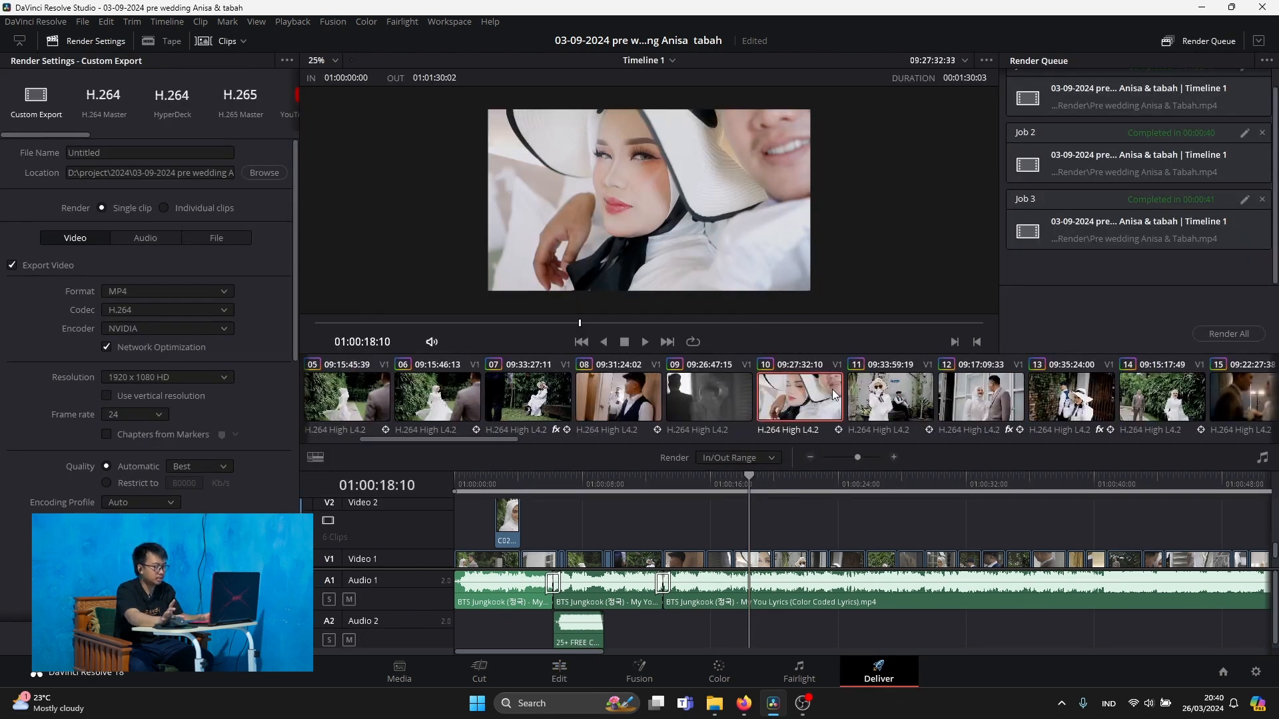
{"action": "left_click", "coordinate": [1259, 675]}
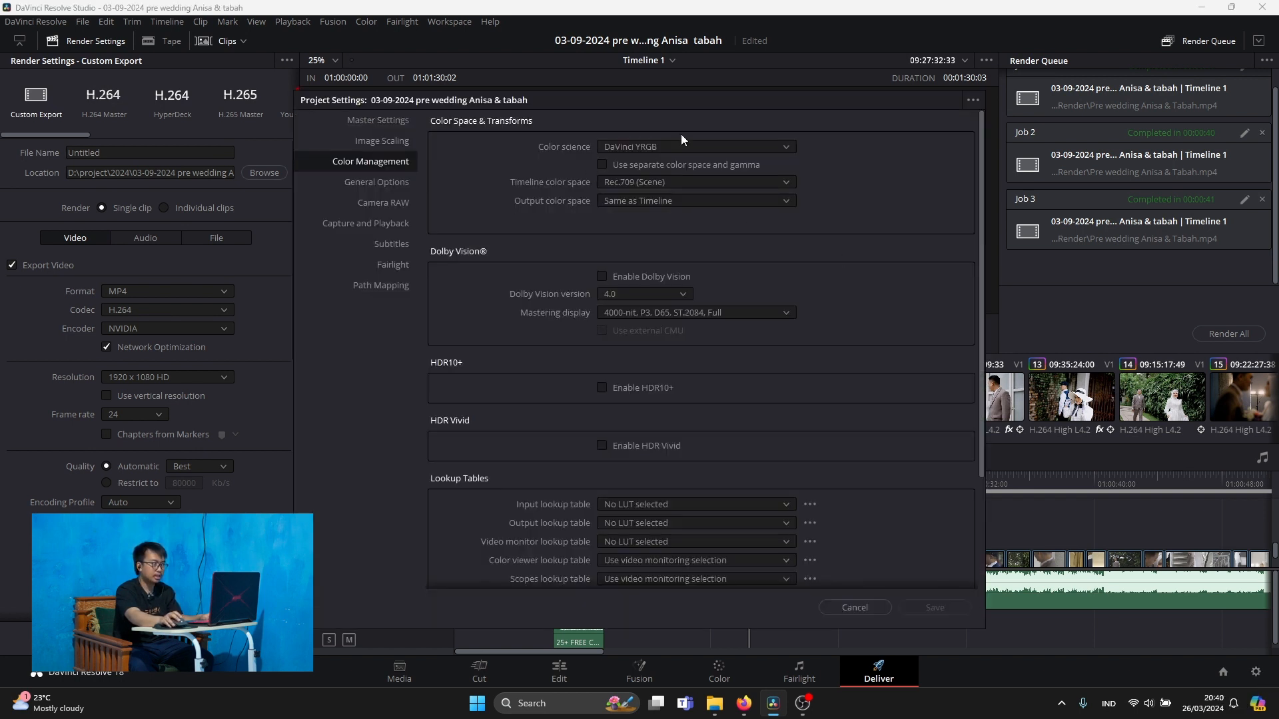
{"action": "left_click_drag", "start_coordinate": [678, 101], "coordinate": [460, 95]}
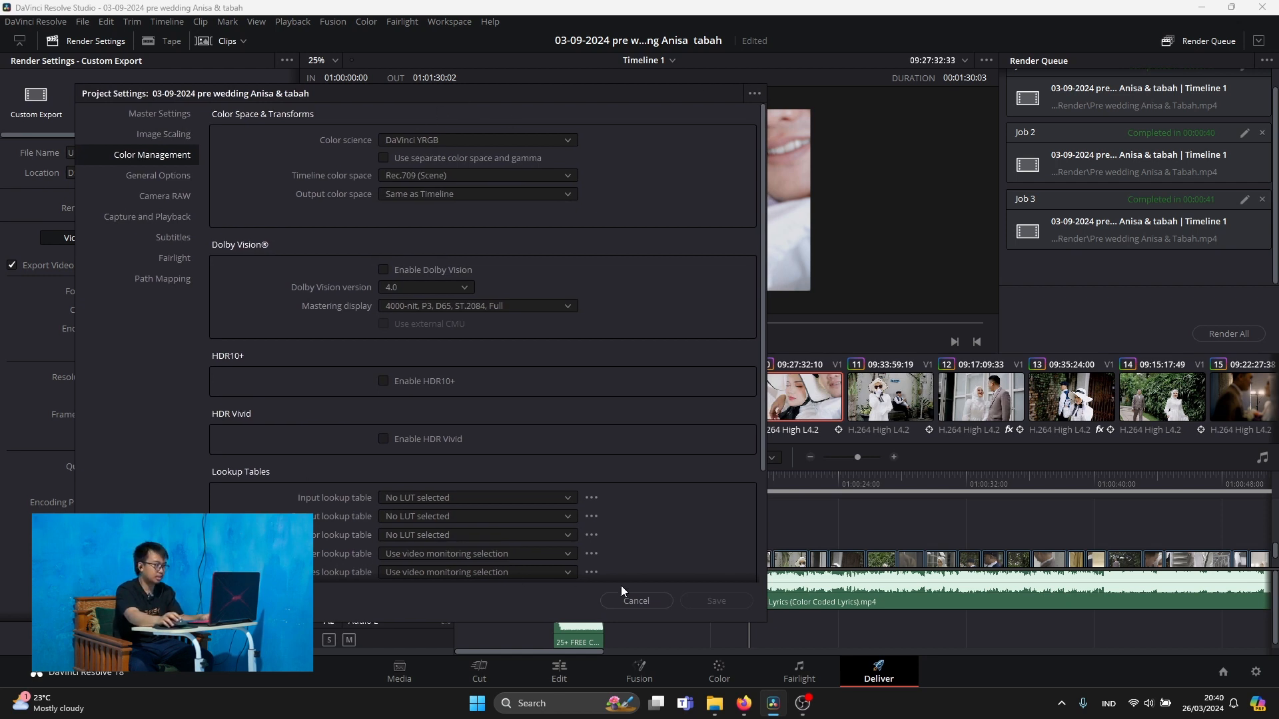
{"action": "left_click", "coordinate": [641, 601]}
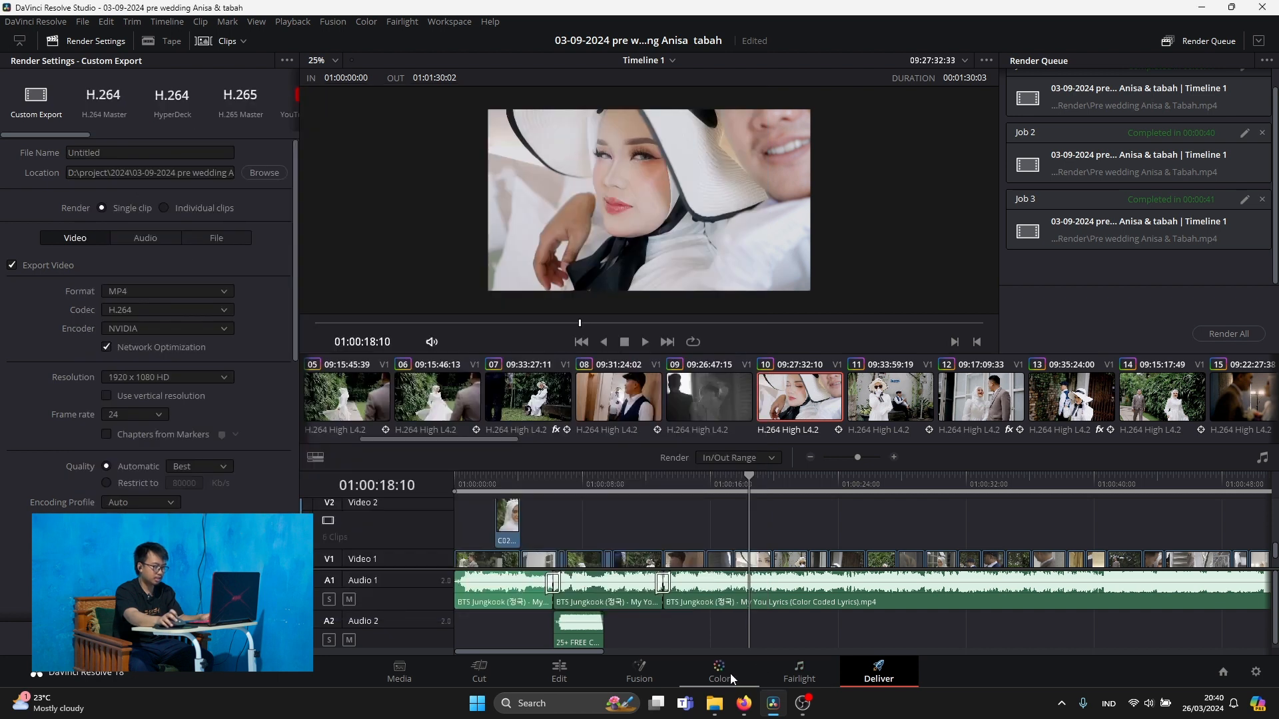
{"action": "left_click", "coordinate": [730, 674]}
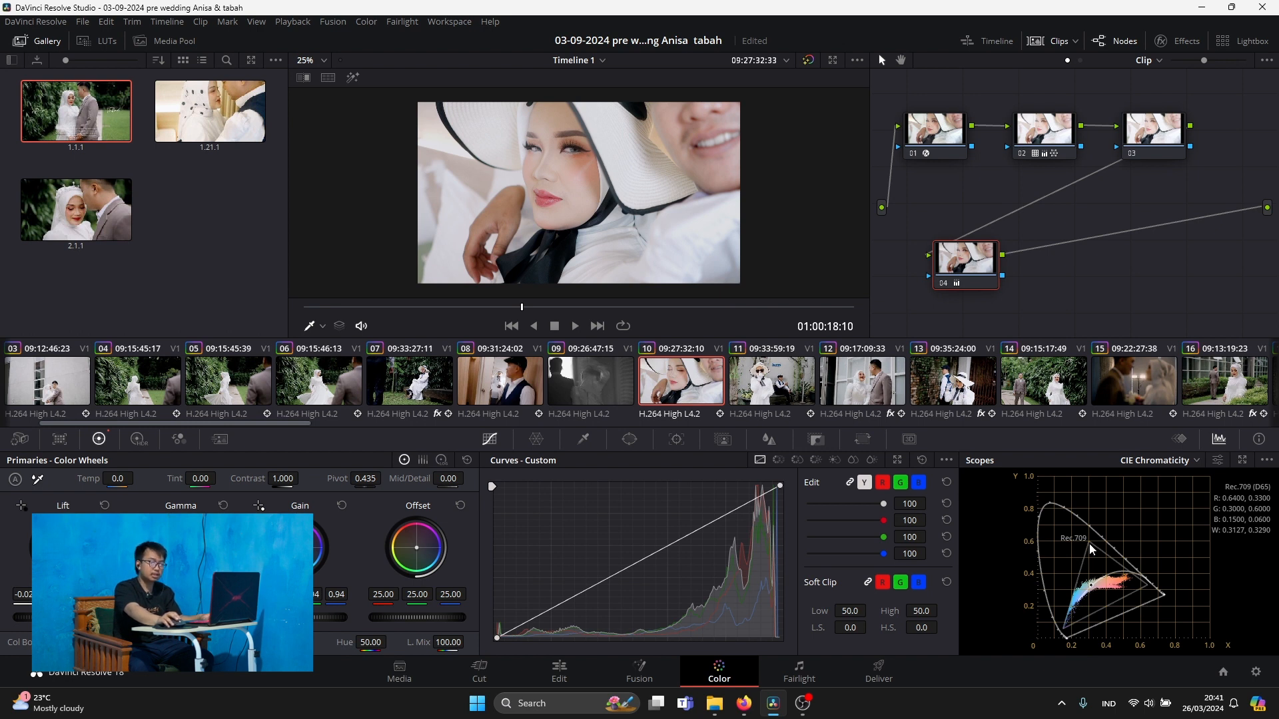
Set the project's timeline color space to Rec.2020 (Scene) and save the project settings
{"action": "left_click", "coordinate": [1256, 672]}
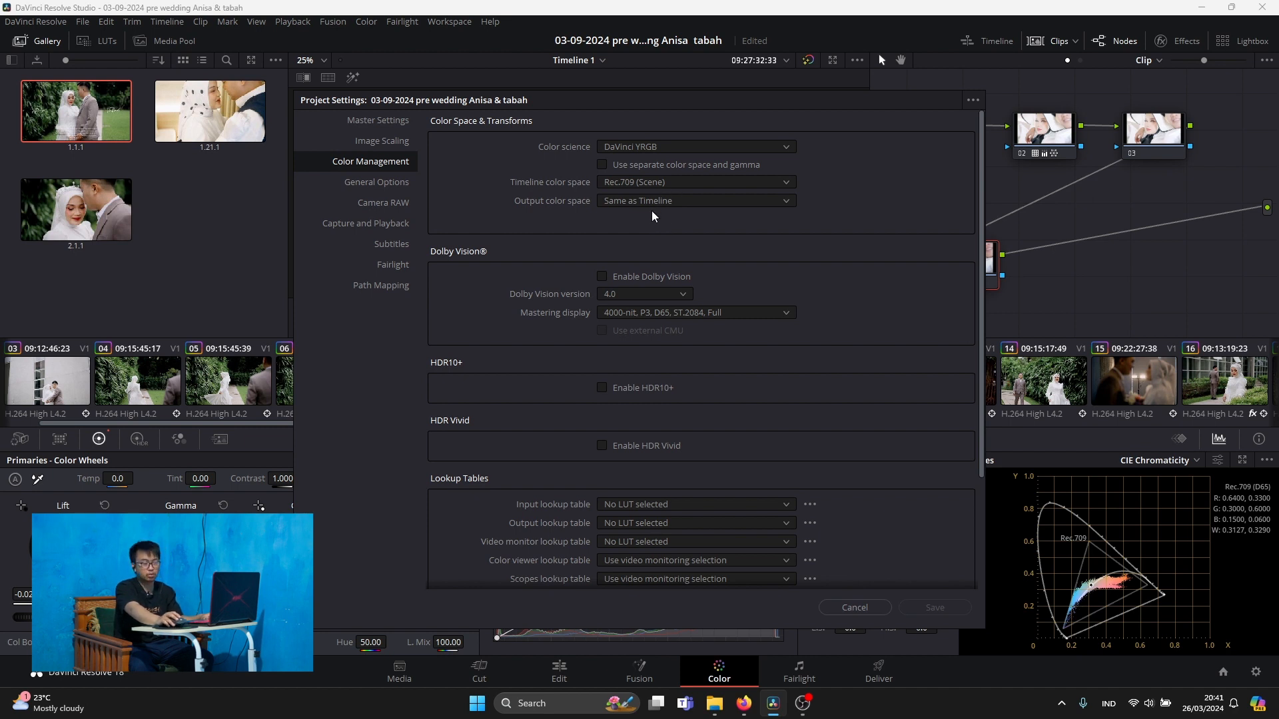
{"action": "left_click_drag", "start_coordinate": [557, 93], "coordinate": [318, 77]}
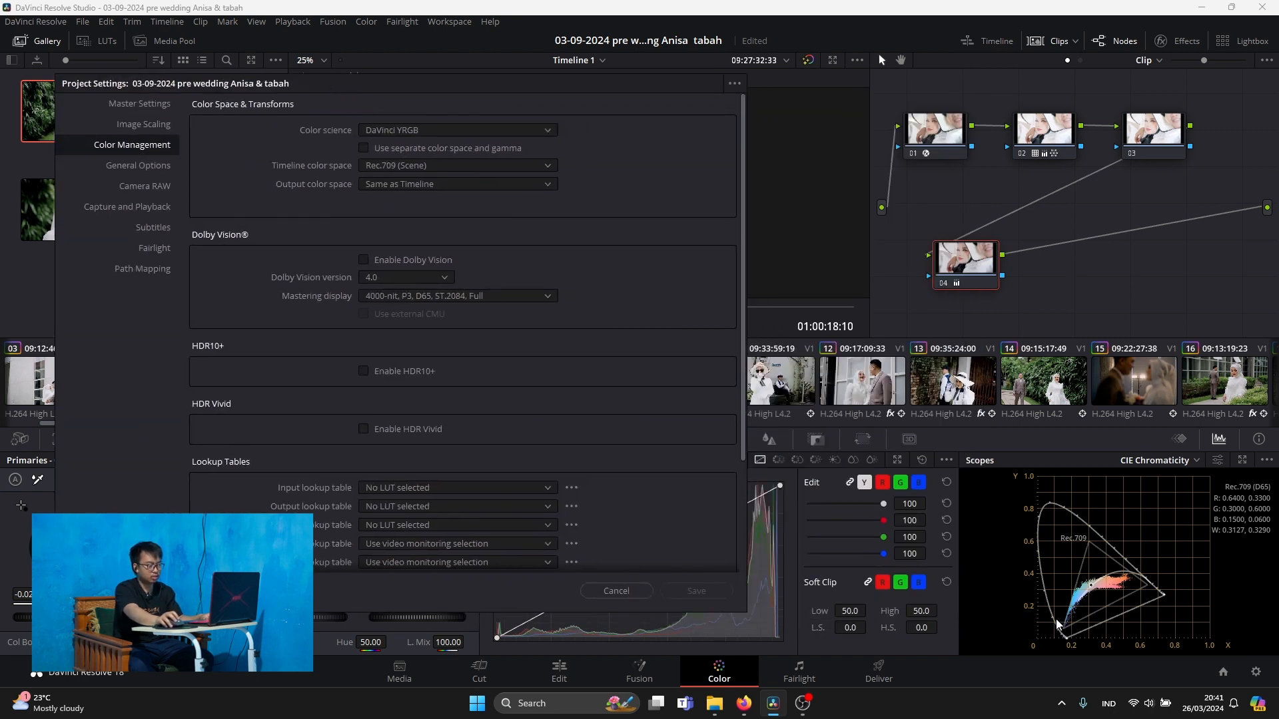
{"action": "left_click", "coordinate": [425, 166]}
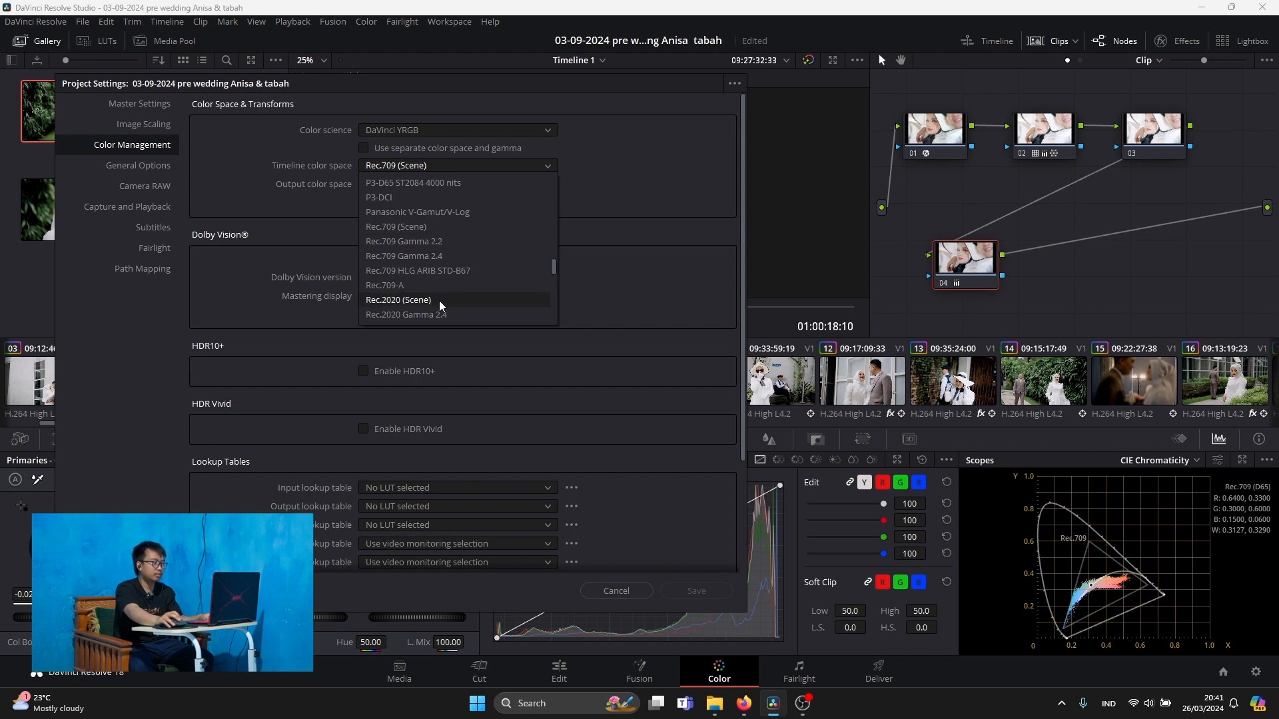
{"action": "left_click", "coordinate": [439, 301]}
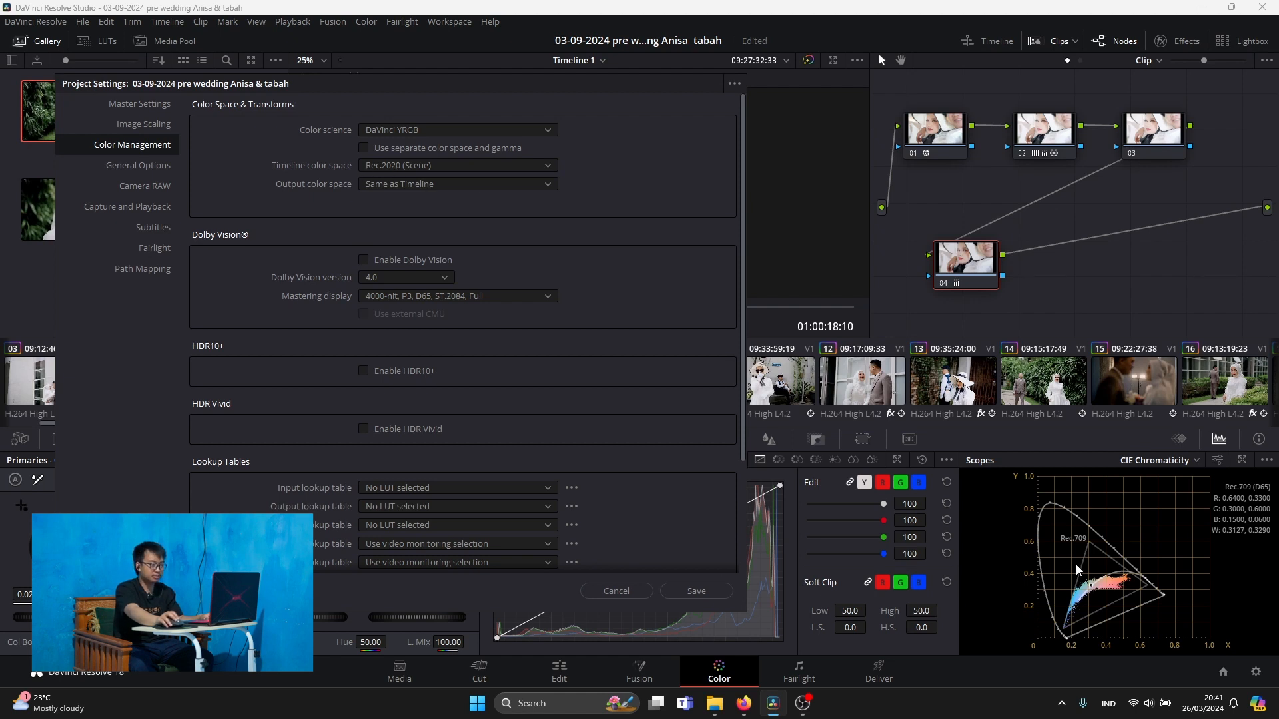
{"action": "left_click", "coordinate": [698, 592]}
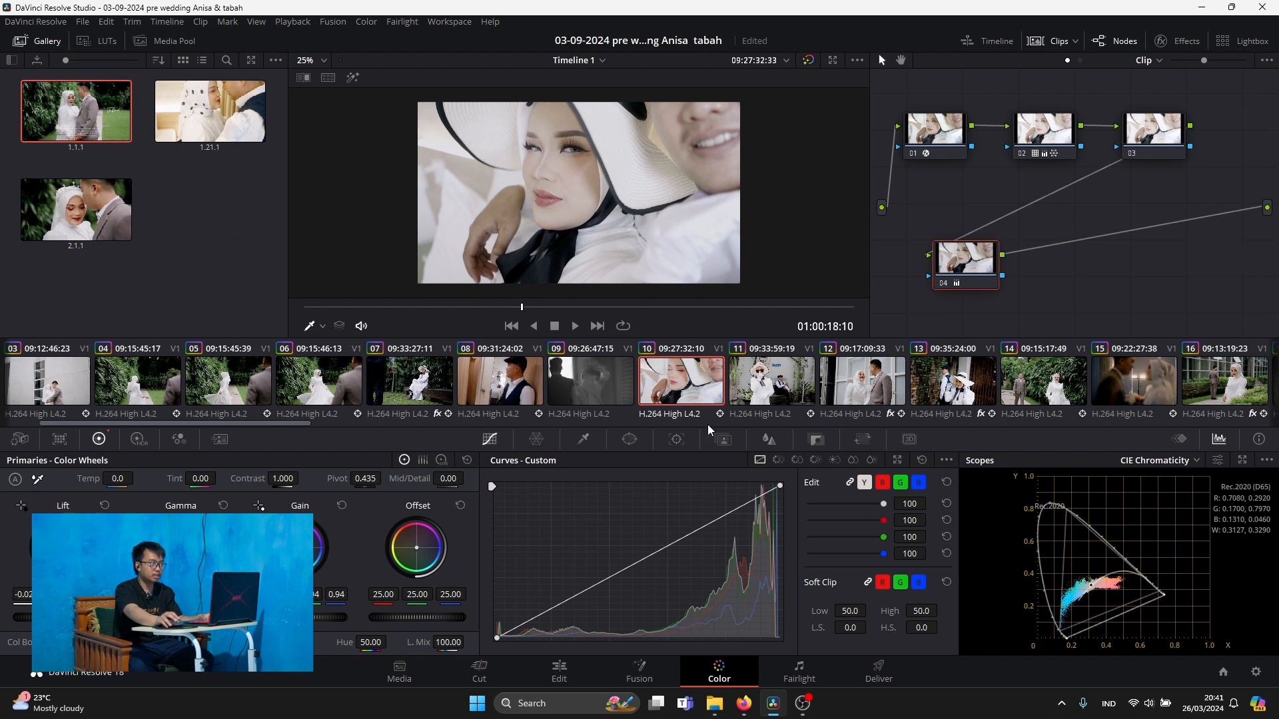
Set the project's timeline color space back to Rec.709 (Scene) and save the project settings
{"action": "left_click", "coordinate": [1256, 672]}
{"action": "left_click_drag", "start_coordinate": [574, 108], "coordinate": [281, 193]}
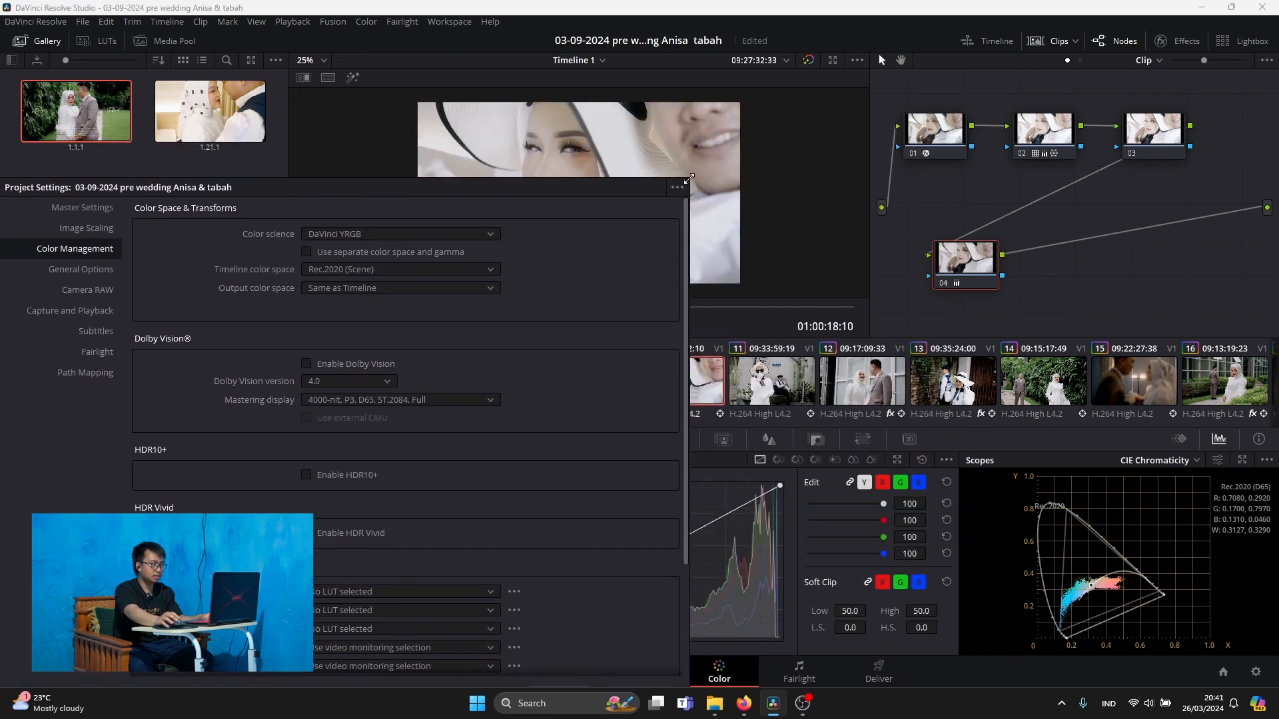
{"action": "left_click_drag", "start_coordinate": [558, 193], "coordinate": [785, 350]}
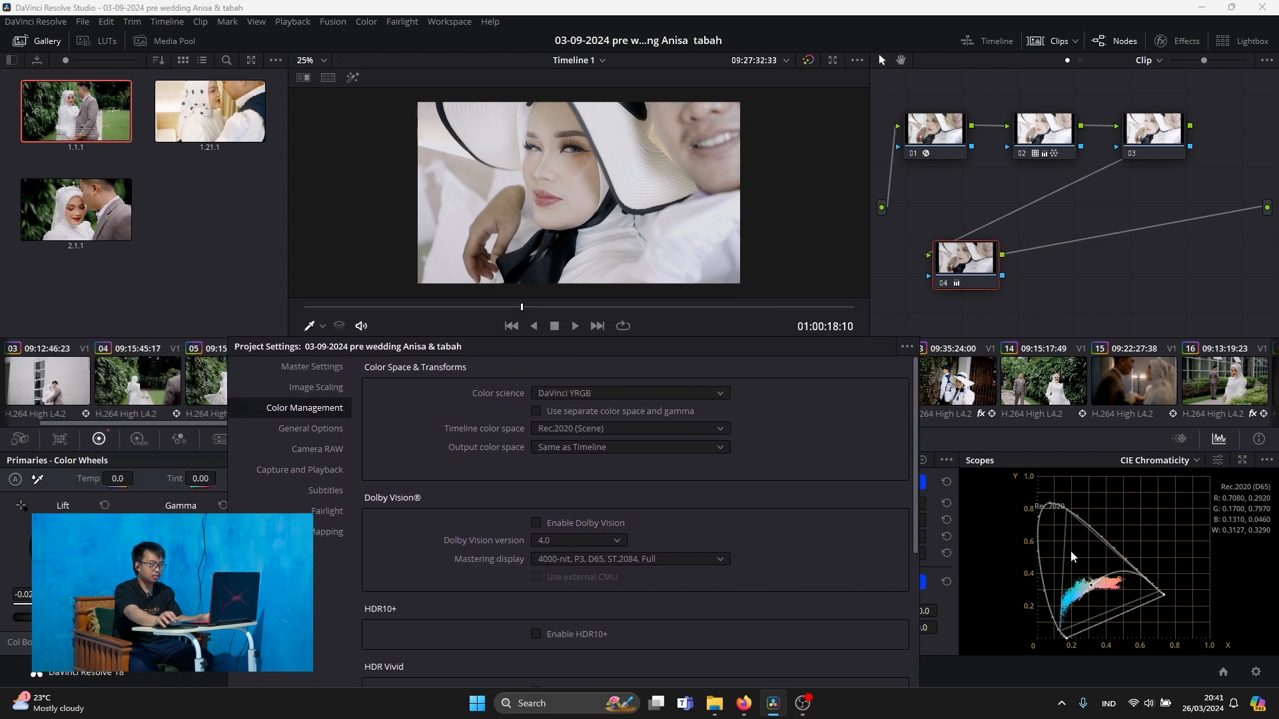
{"action": "left_click", "coordinate": [574, 429]}
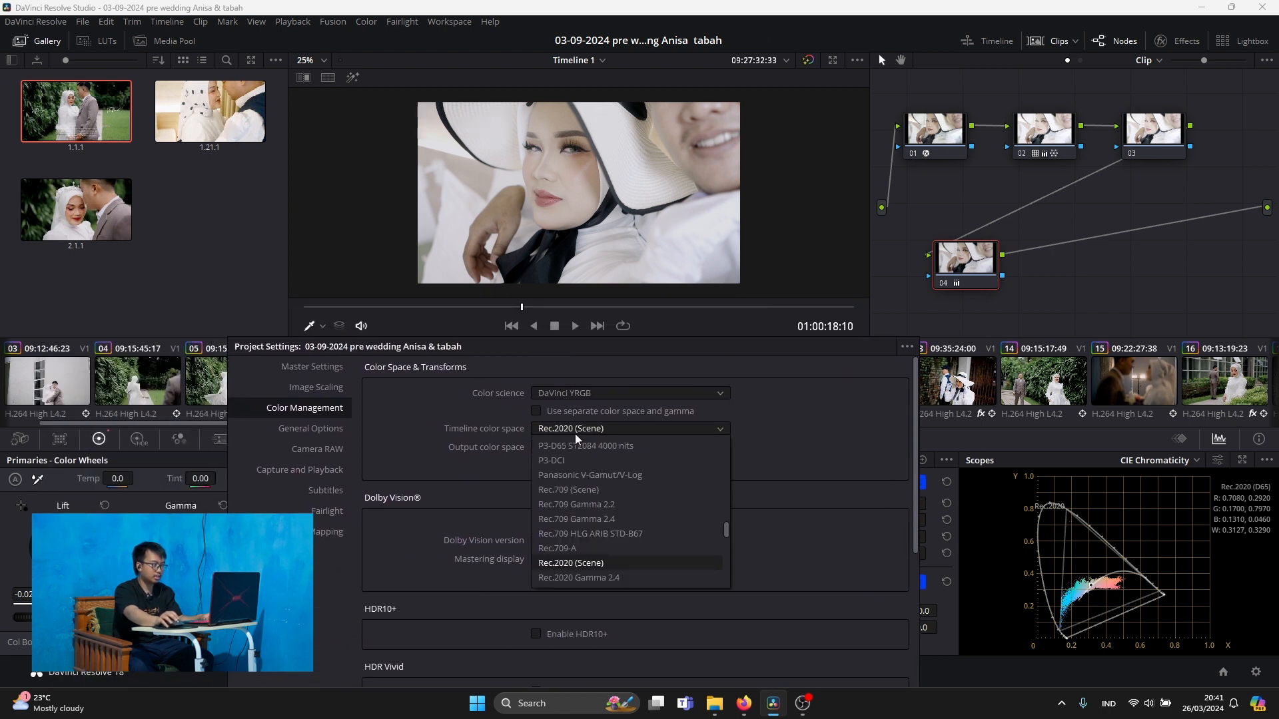
{"action": "left_click", "coordinate": [601, 490]}
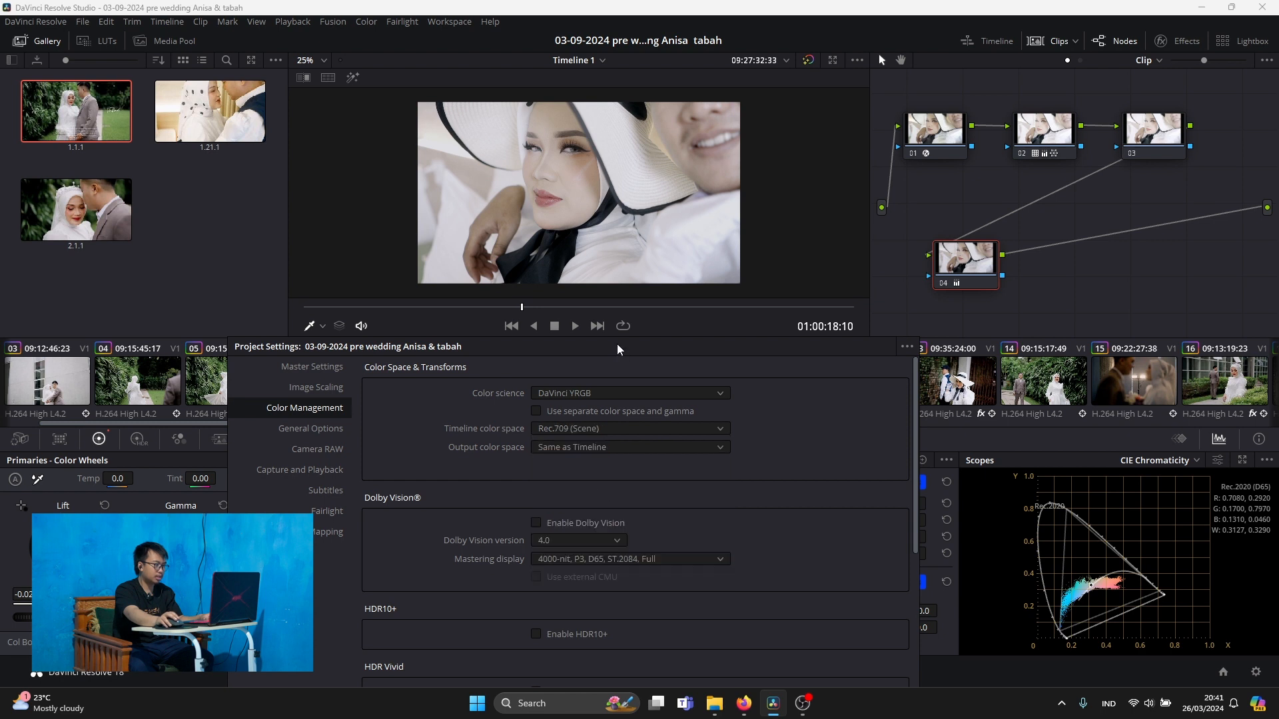
{"action": "left_click_drag", "start_coordinate": [617, 344], "coordinate": [465, 275]}
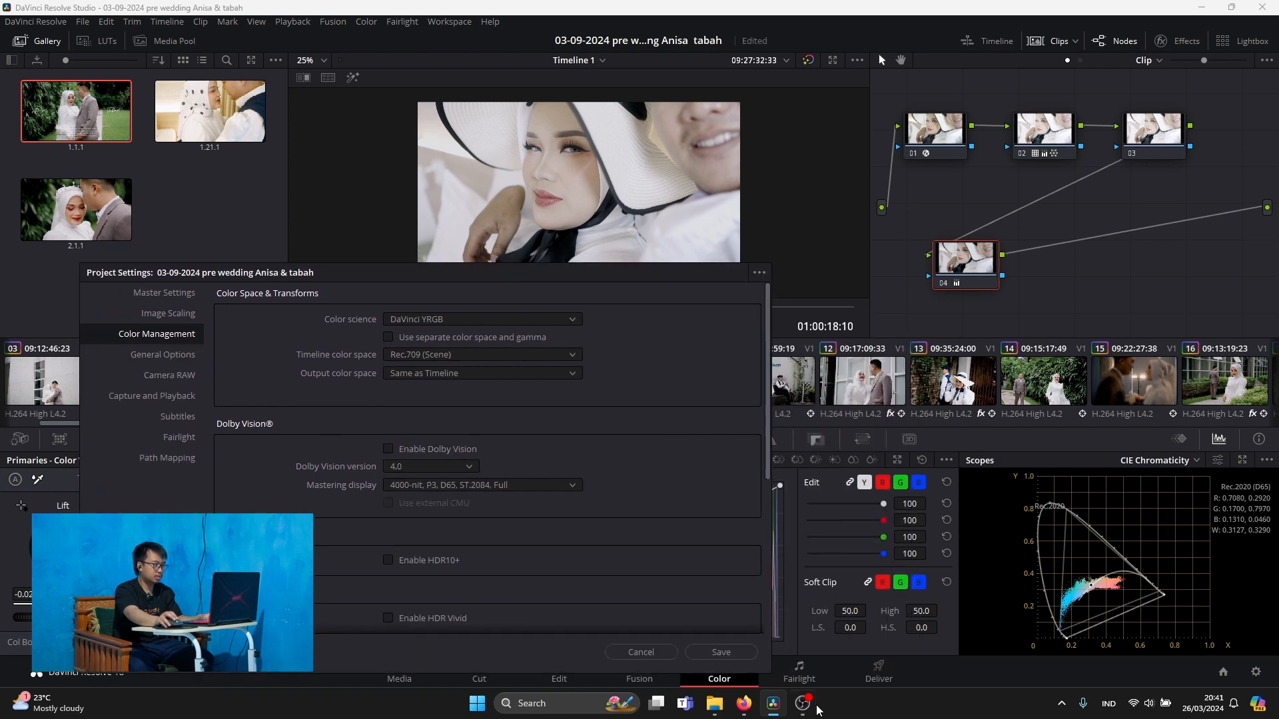
{"action": "left_click", "coordinate": [721, 652]}
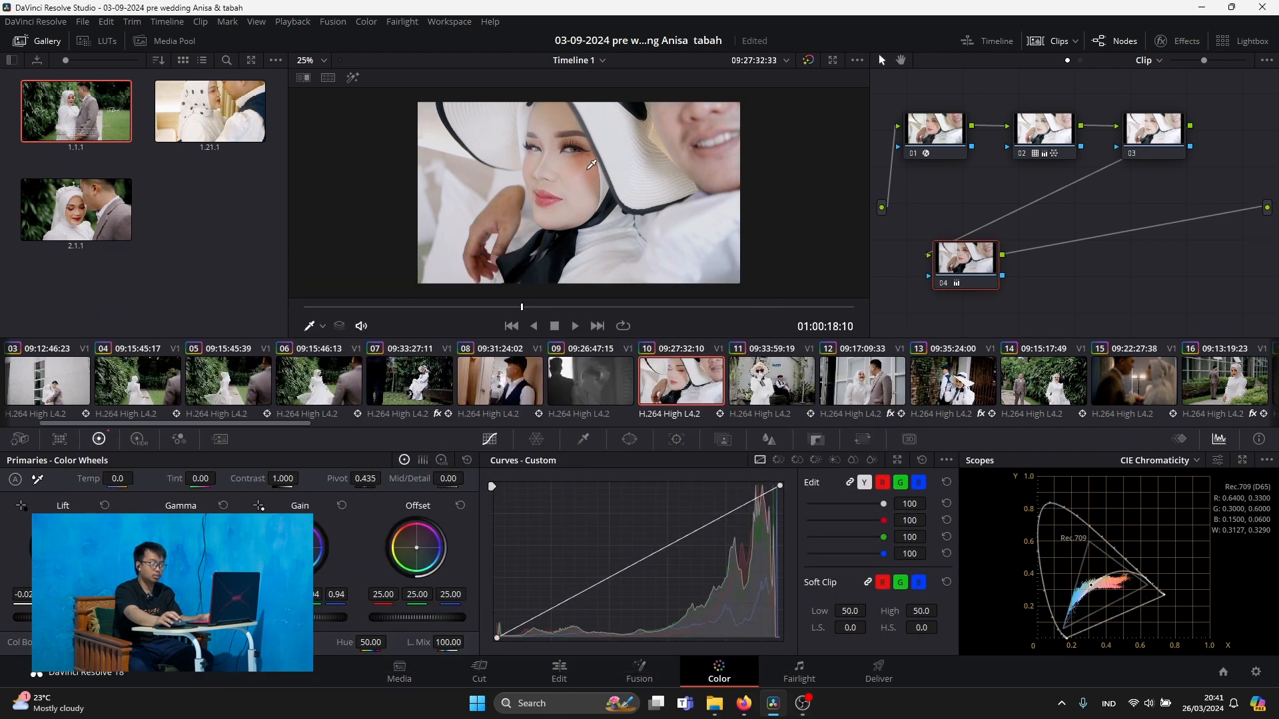
Select clip 06, the bride in front of the green hedge, for display in the viewer and scope
{"action": "left_click", "coordinate": [415, 395]}
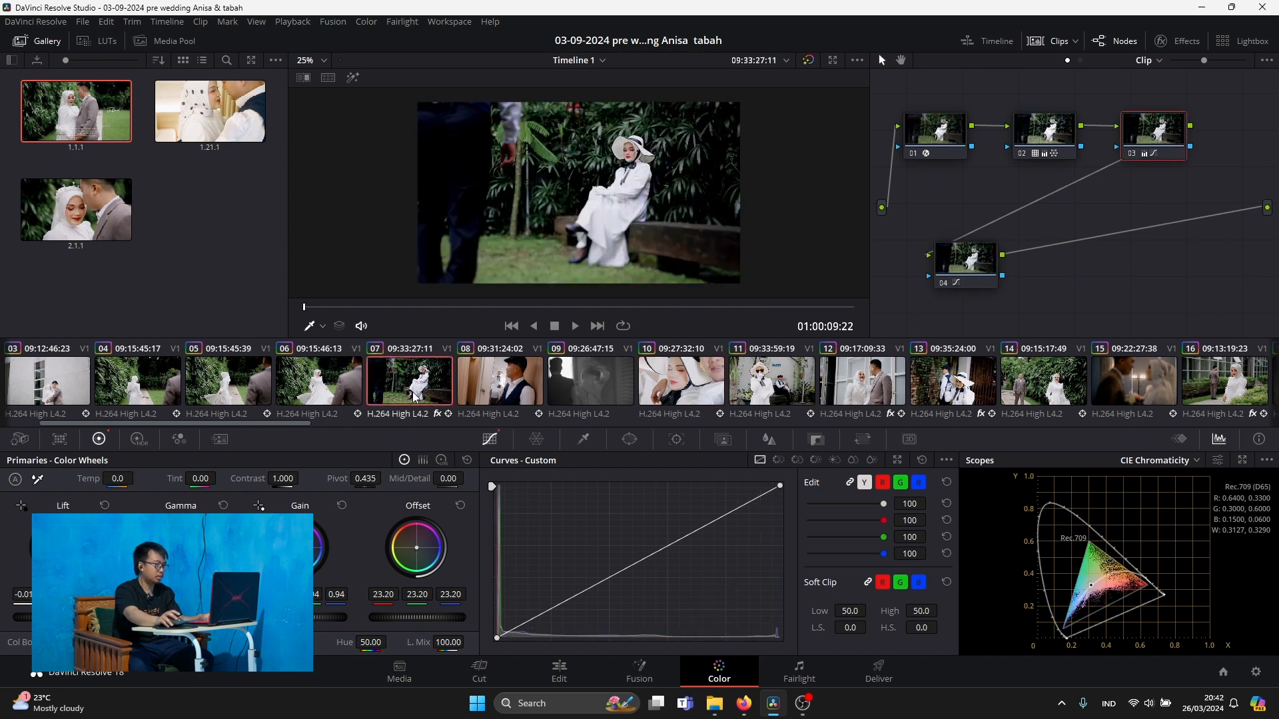
{"action": "left_click", "coordinate": [336, 393]}
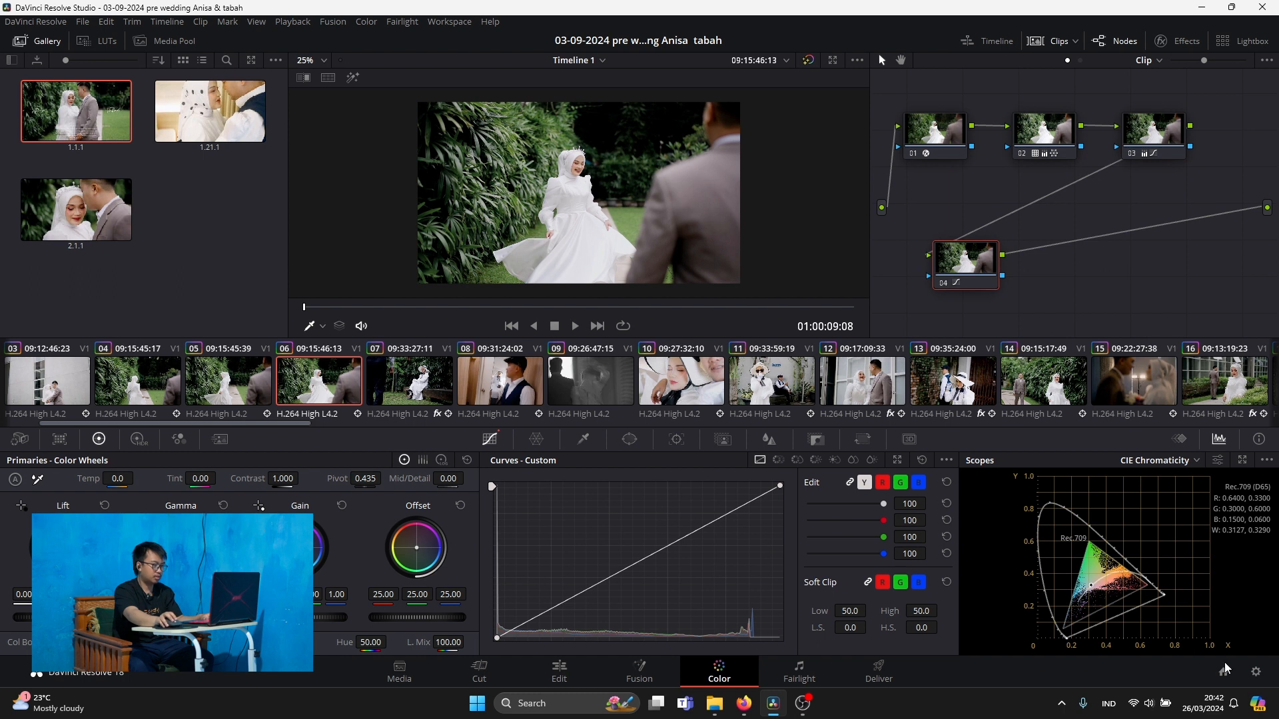
With clip 06 displayed, change the timeline color space to Rec.2020 (Scene) and save the project settings
{"action": "left_click", "coordinate": [1255, 672]}
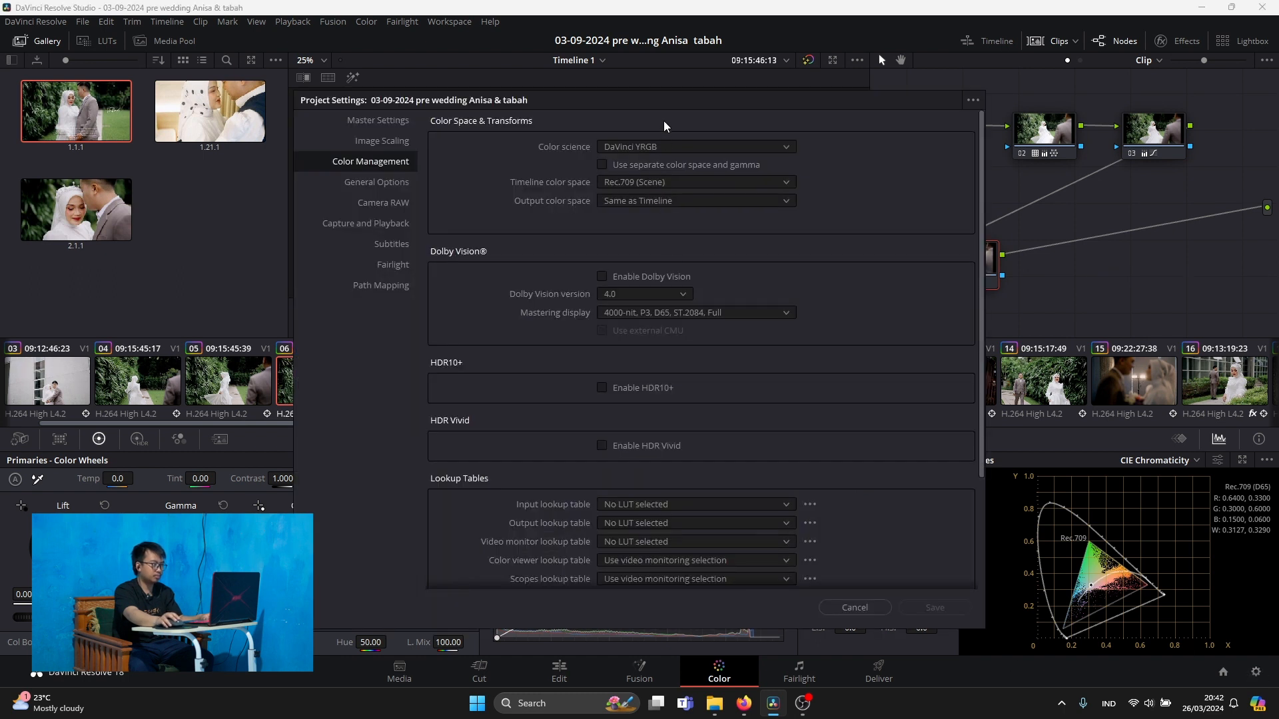
{"action": "left_click_drag", "start_coordinate": [664, 123], "coordinate": [445, 298]}
{"action": "left_click", "coordinate": [457, 370]}
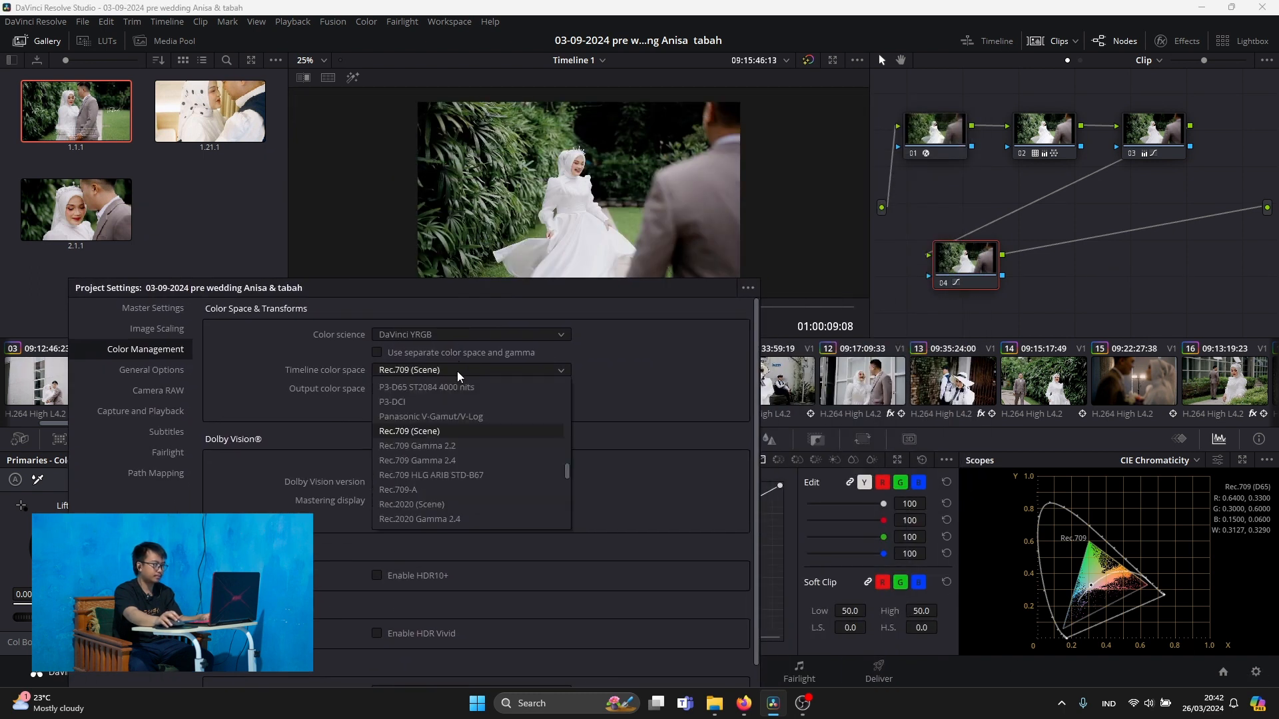
{"action": "left_click", "coordinate": [430, 504]}
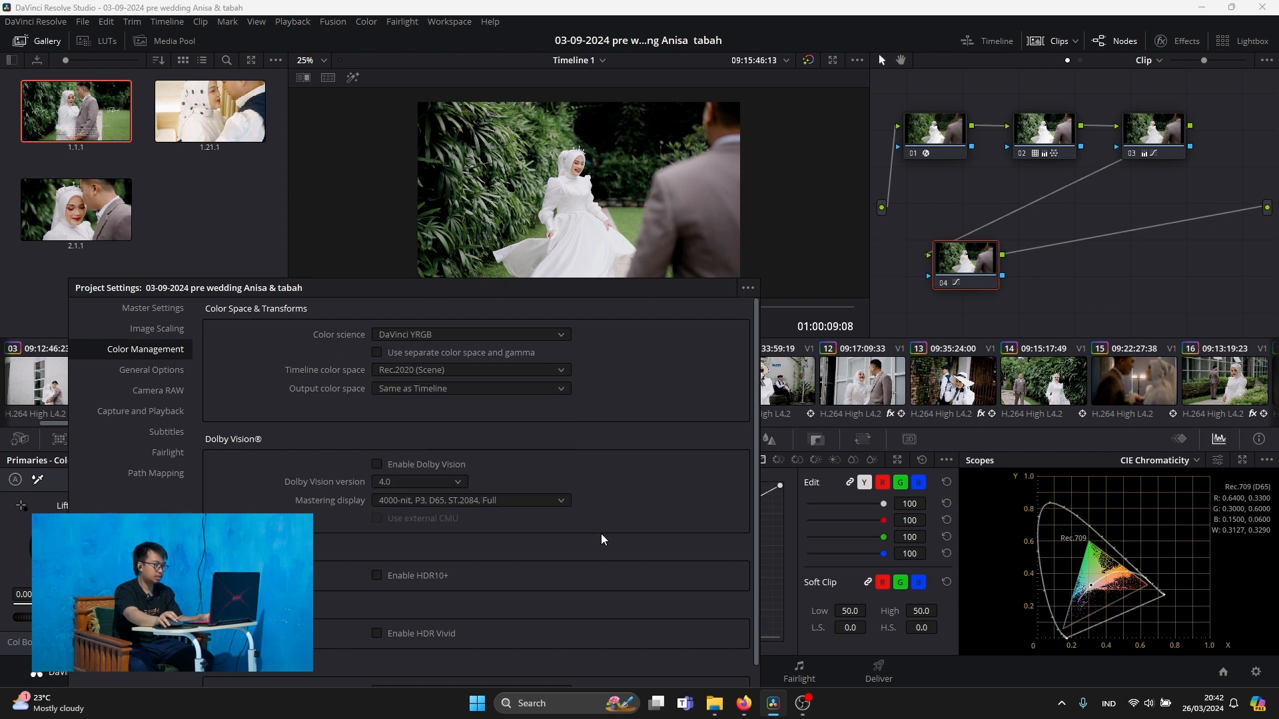
{"action": "left_click_drag", "start_coordinate": [593, 288], "coordinate": [550, 242]}
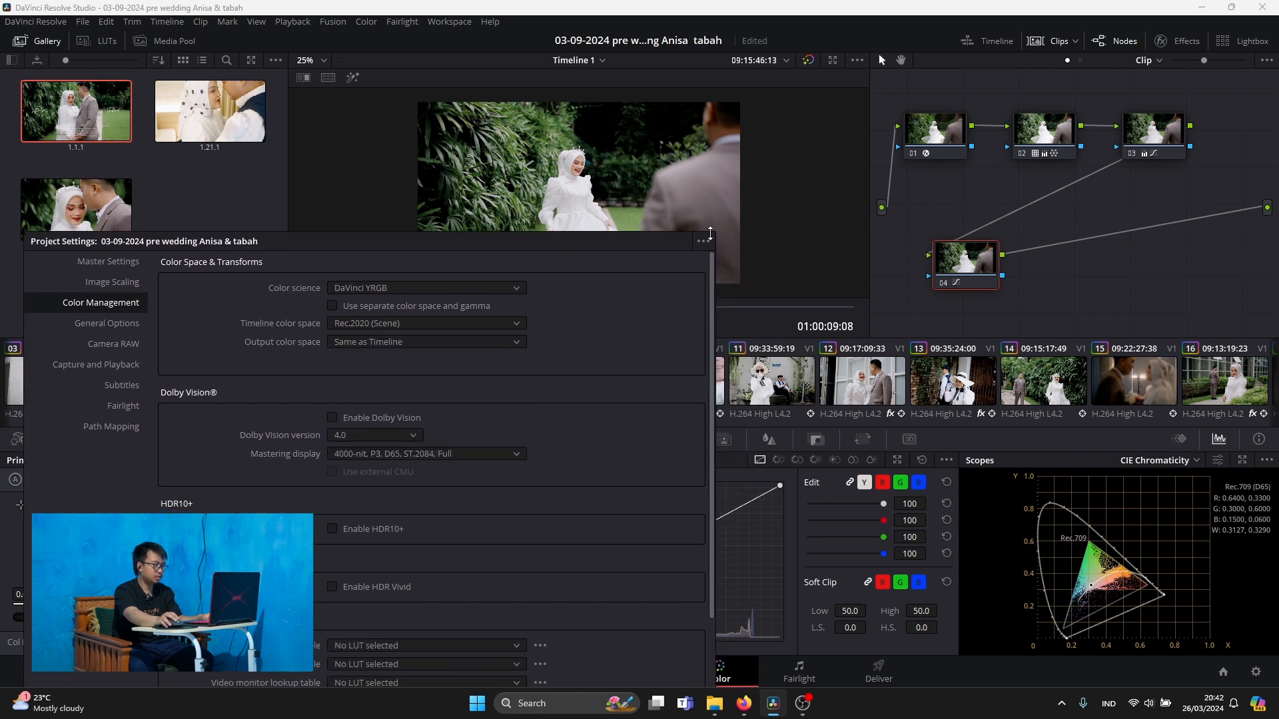
{"action": "left_click_drag", "start_coordinate": [714, 232], "coordinate": [565, 313]}
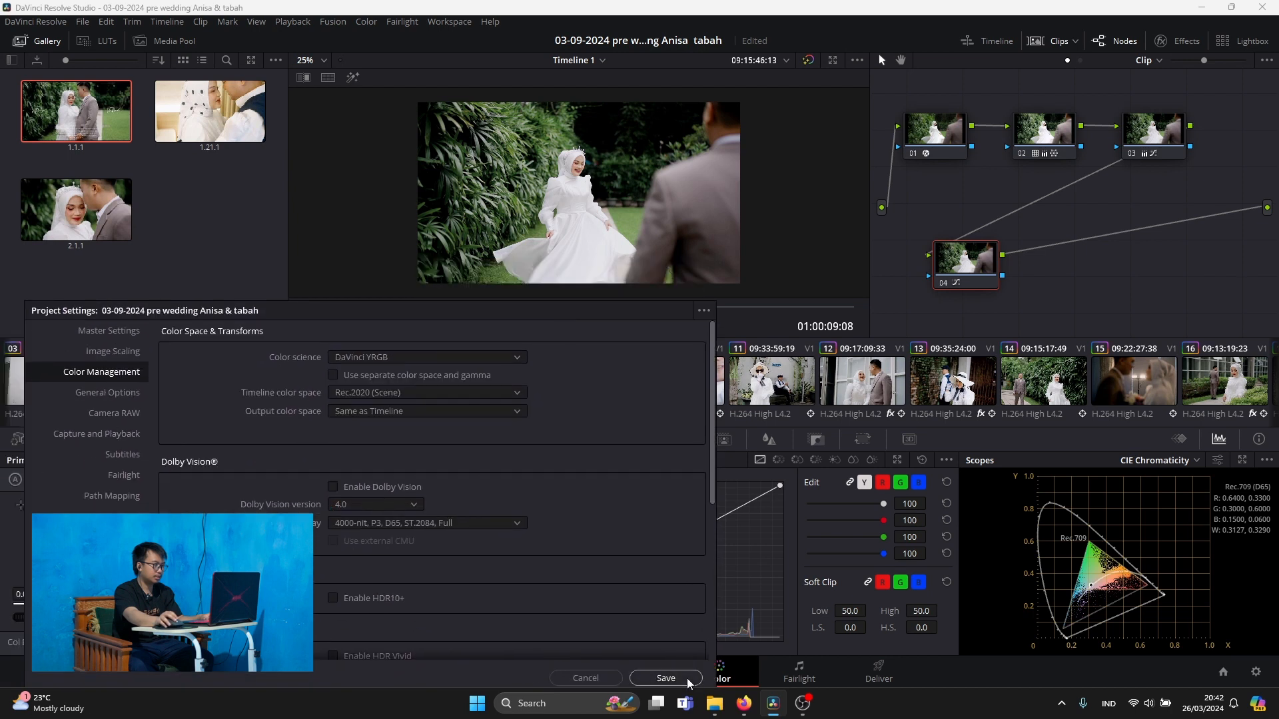
{"action": "left_click", "coordinate": [666, 678]}
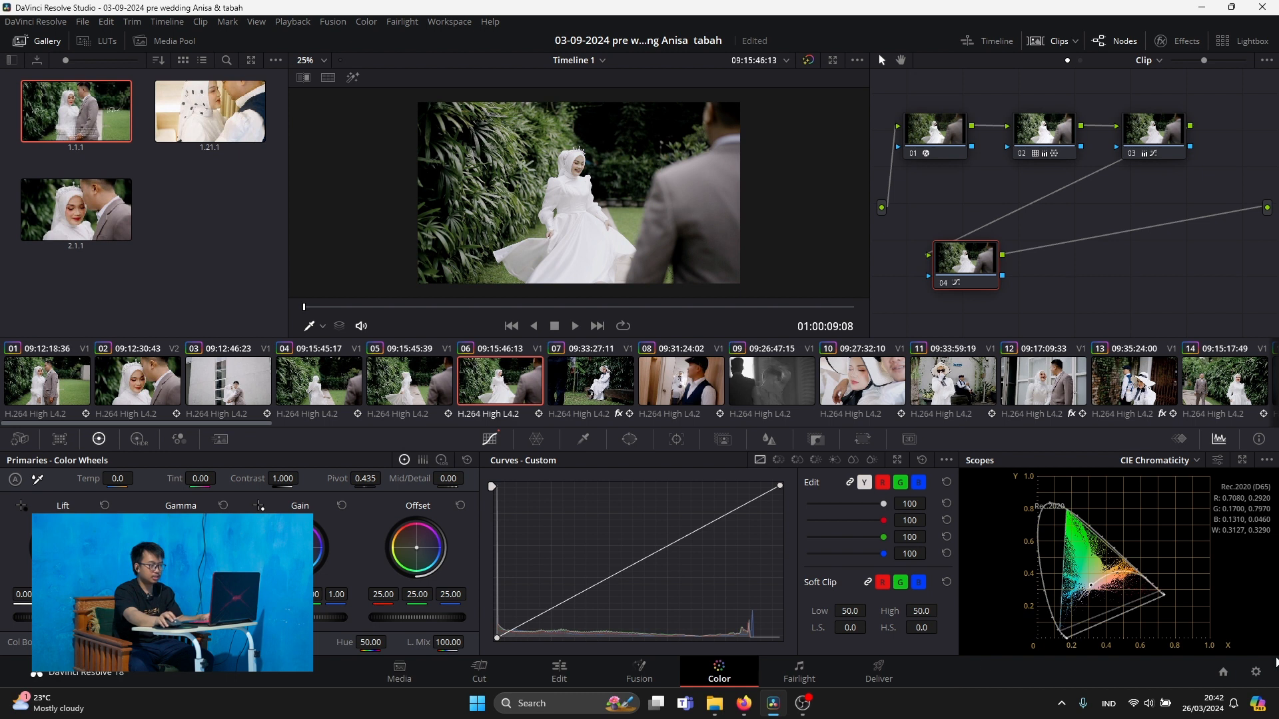
Return the timeline color space to Rec.709 (Scene) in the Color Management settings and save
{"action": "left_click", "coordinate": [1256, 671]}
{"action": "left_click", "coordinate": [660, 181]}
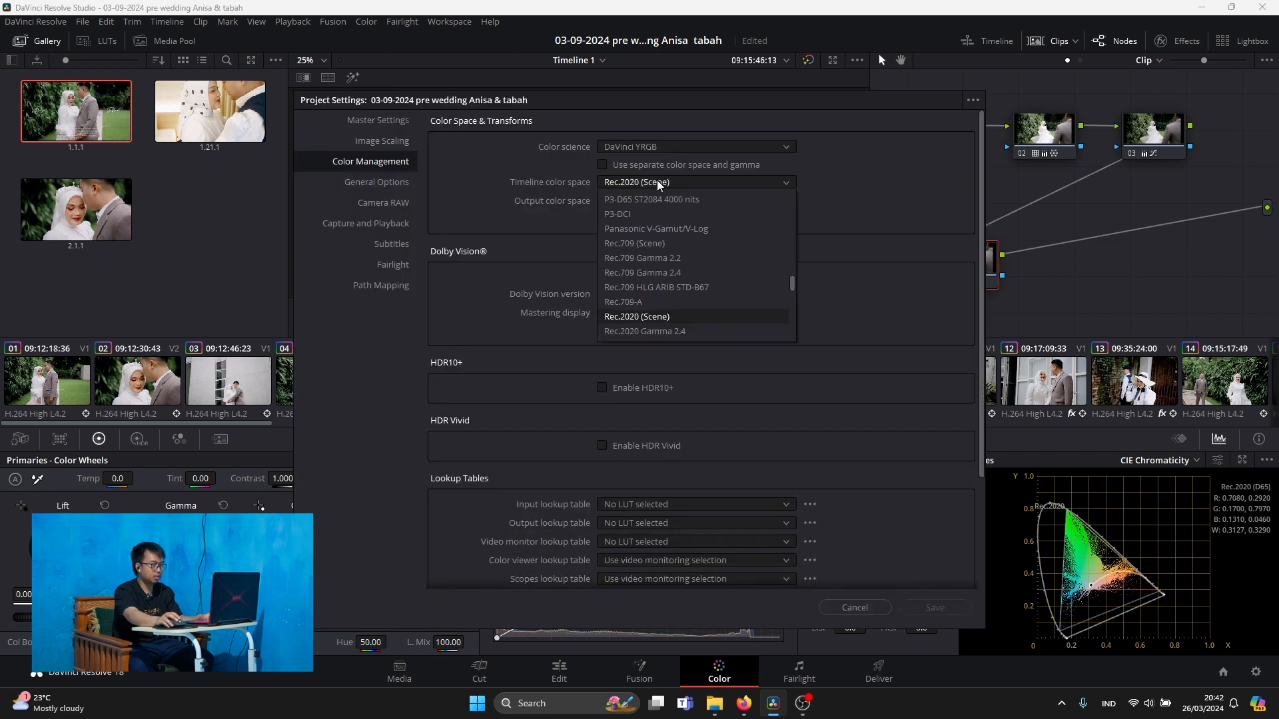
{"action": "left_click", "coordinate": [645, 250]}
{"action": "left_click_drag", "start_coordinate": [659, 106], "coordinate": [600, 131]}
{"action": "left_click", "coordinate": [882, 632]}
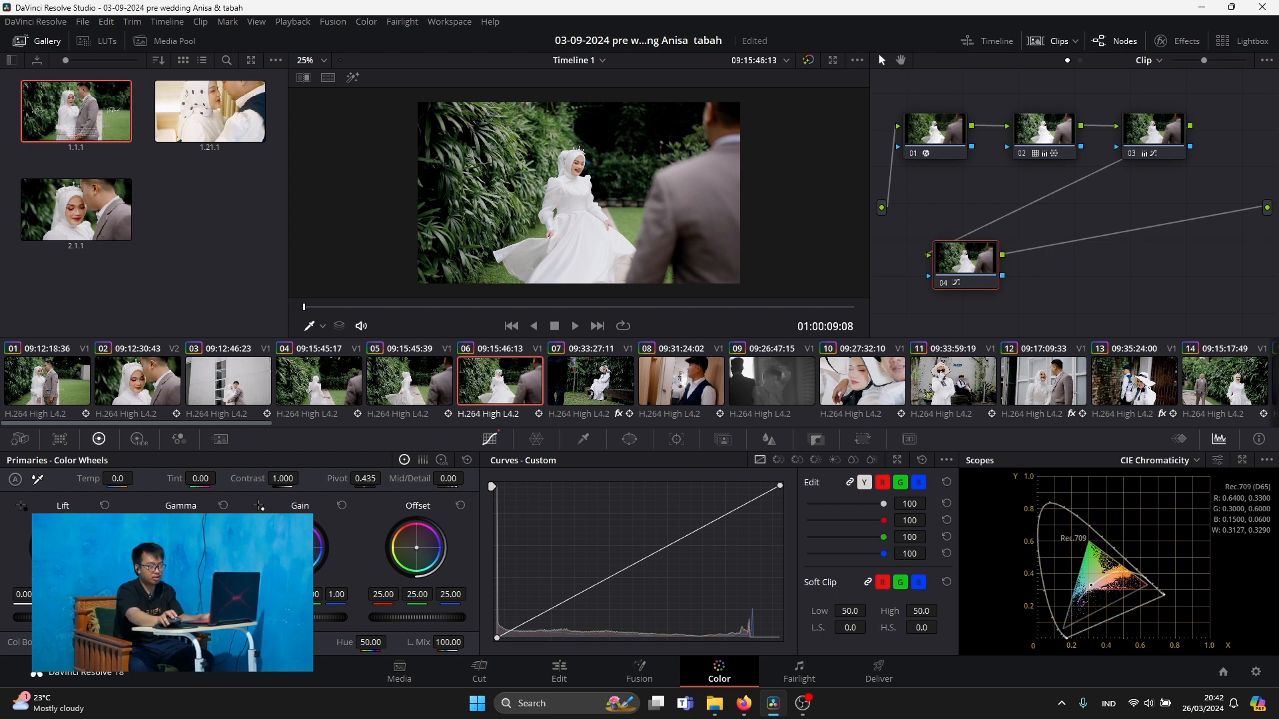
Change the project's timeline color space to sRGB in the Color Management settings and save
{"action": "left_click", "coordinate": [1256, 673]}
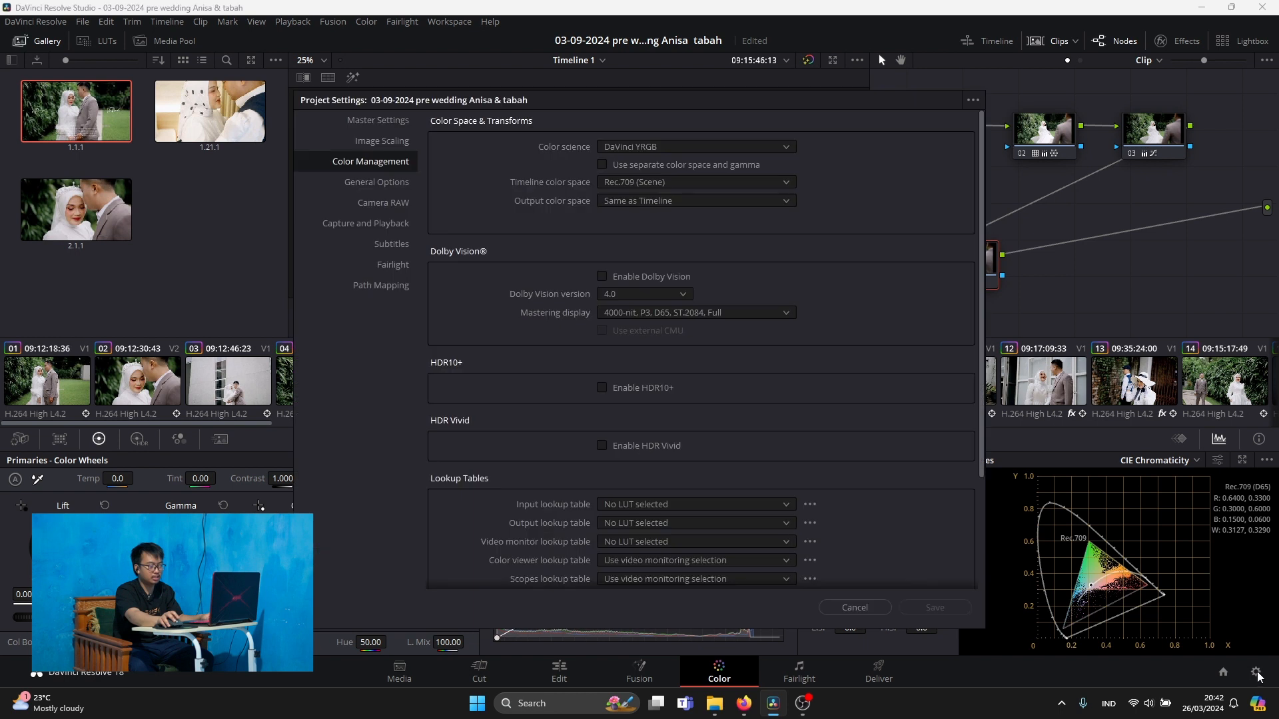
{"action": "left_click", "coordinate": [659, 180]}
{"action": "scroll", "coordinate": [677, 294], "scroll_direction": "down", "scroll_amount": 8}
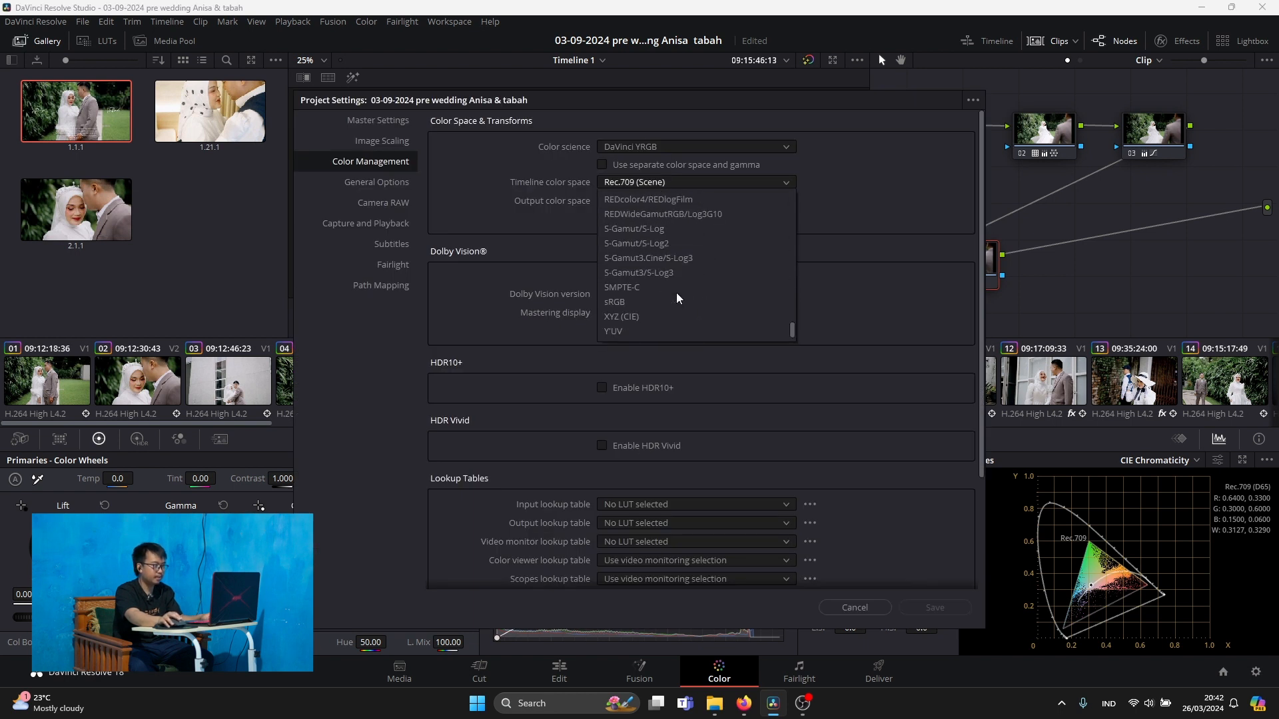
{"action": "scroll", "coordinate": [677, 293], "scroll_direction": "up", "scroll_amount": 3}
{"action": "scroll", "coordinate": [677, 293], "scroll_direction": "down", "scroll_amount": 3}
{"action": "left_click", "coordinate": [657, 301]}
{"action": "left_click_drag", "start_coordinate": [673, 113], "coordinate": [370, 87]}
{"action": "left_click", "coordinate": [655, 590]}
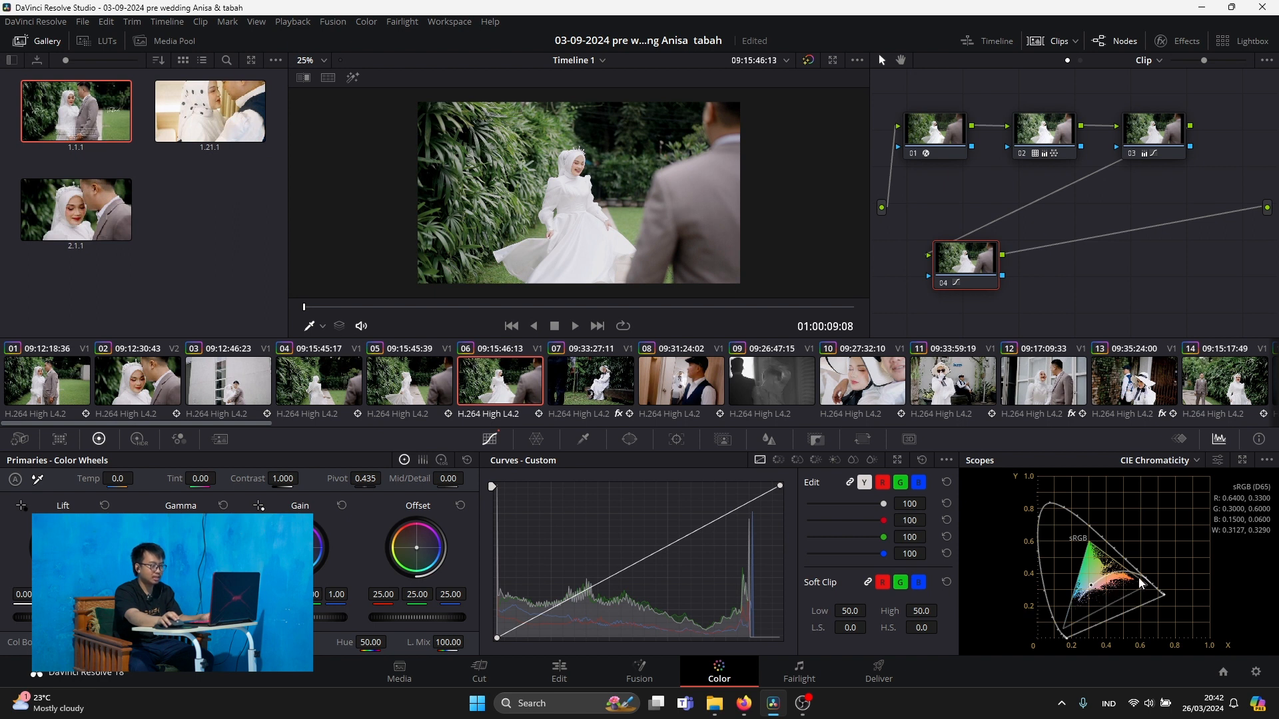
Switch the timeline color space from sRGB back to Rec.709 (Scene) and save the project settings
{"action": "left_click", "coordinate": [1257, 674]}
{"action": "left_click_drag", "start_coordinate": [586, 112], "coordinate": [437, 194]}
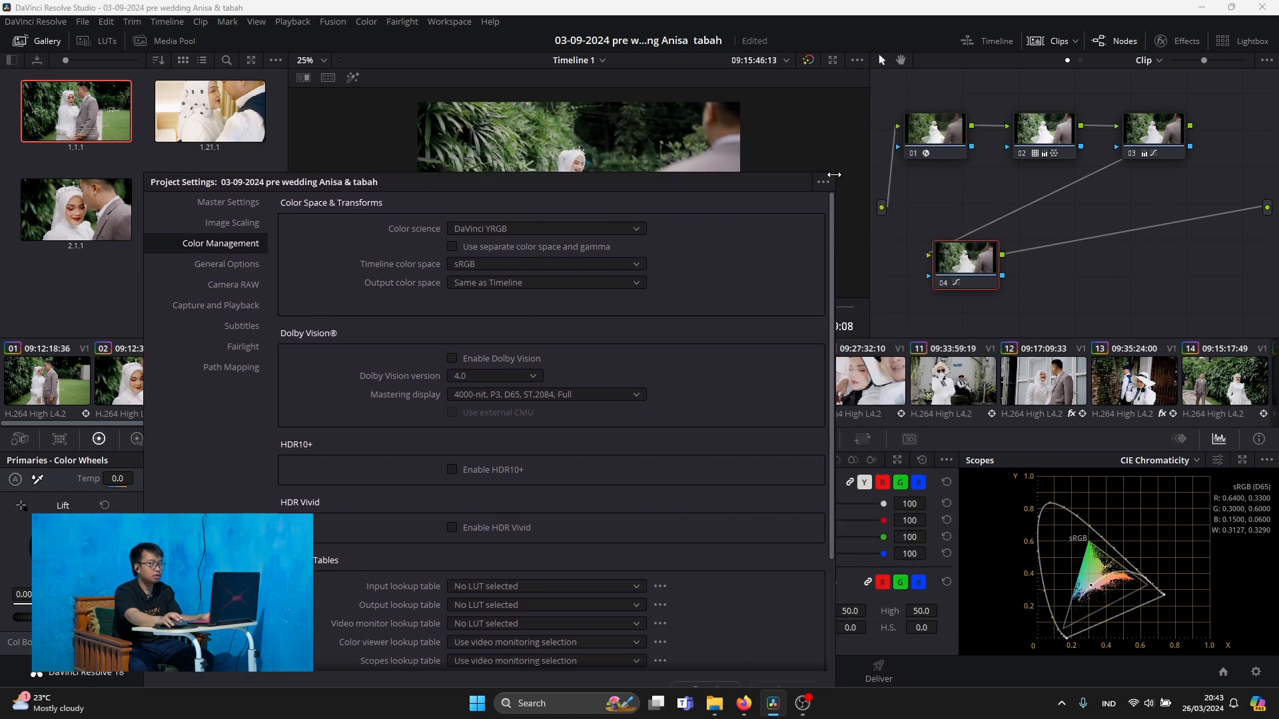
{"action": "left_click", "coordinate": [556, 265]}
{"action": "scroll", "coordinate": [506, 394], "scroll_direction": "up", "scroll_amount": 5}
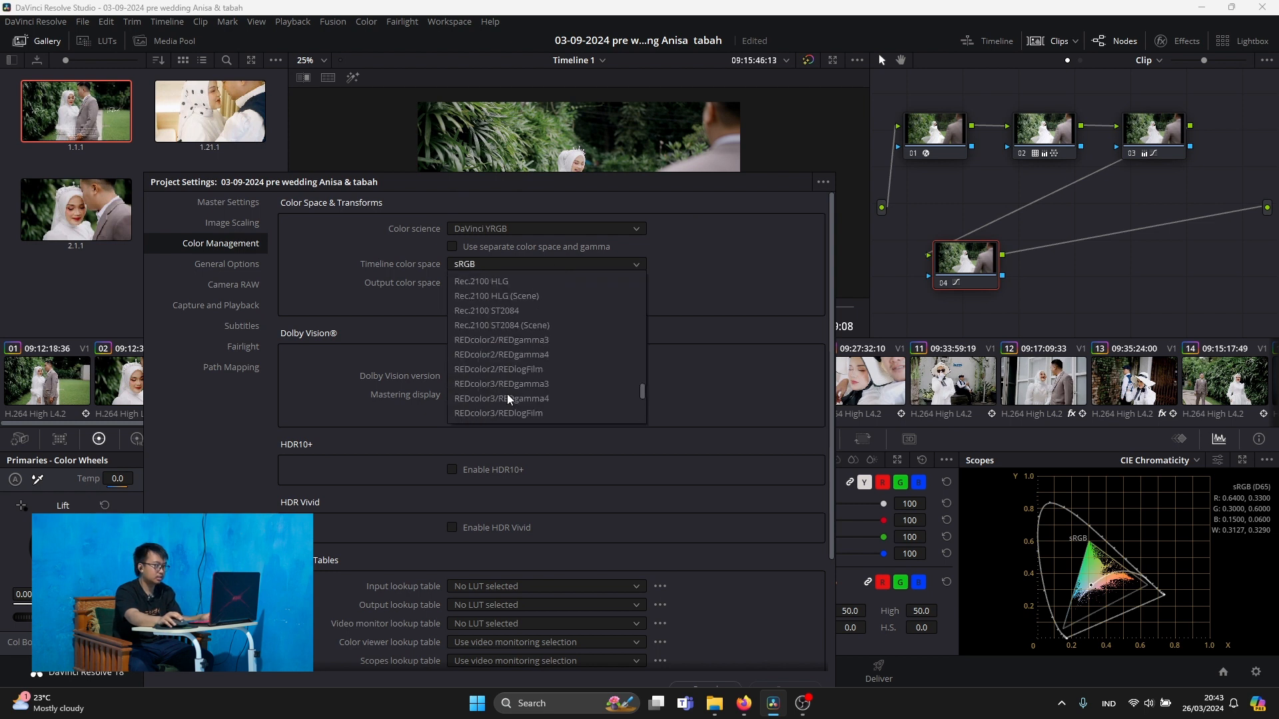
{"action": "scroll", "coordinate": [518, 350], "scroll_direction": "up", "scroll_amount": 3}
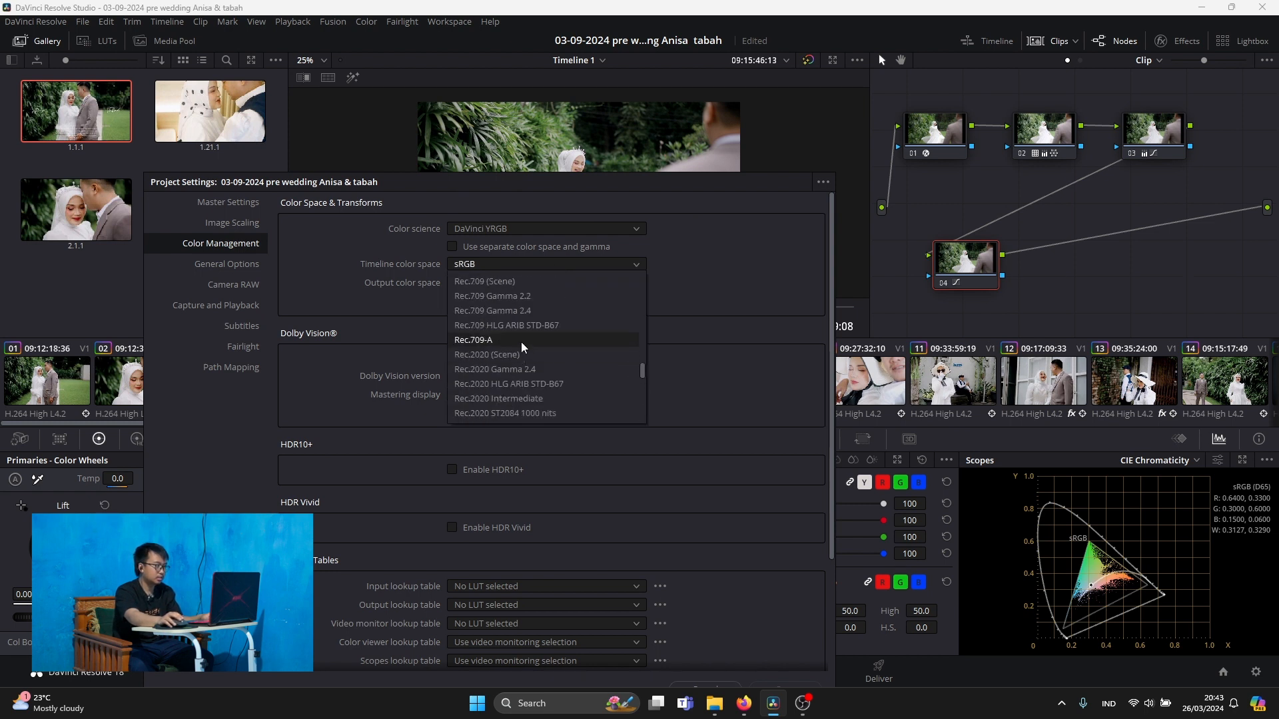
{"action": "scroll", "coordinate": [525, 303], "scroll_direction": "up", "scroll_amount": 1}
{"action": "left_click", "coordinate": [520, 329]}
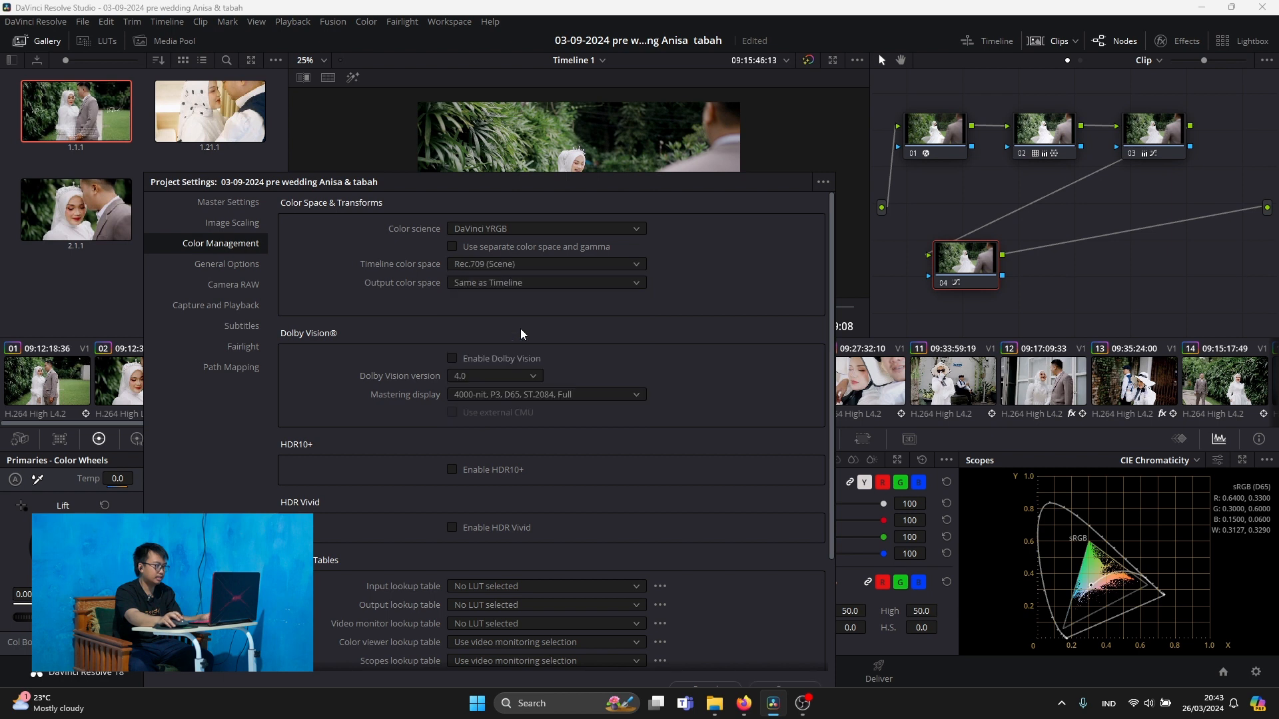
{"action": "left_click_drag", "start_coordinate": [626, 183], "coordinate": [589, 94]}
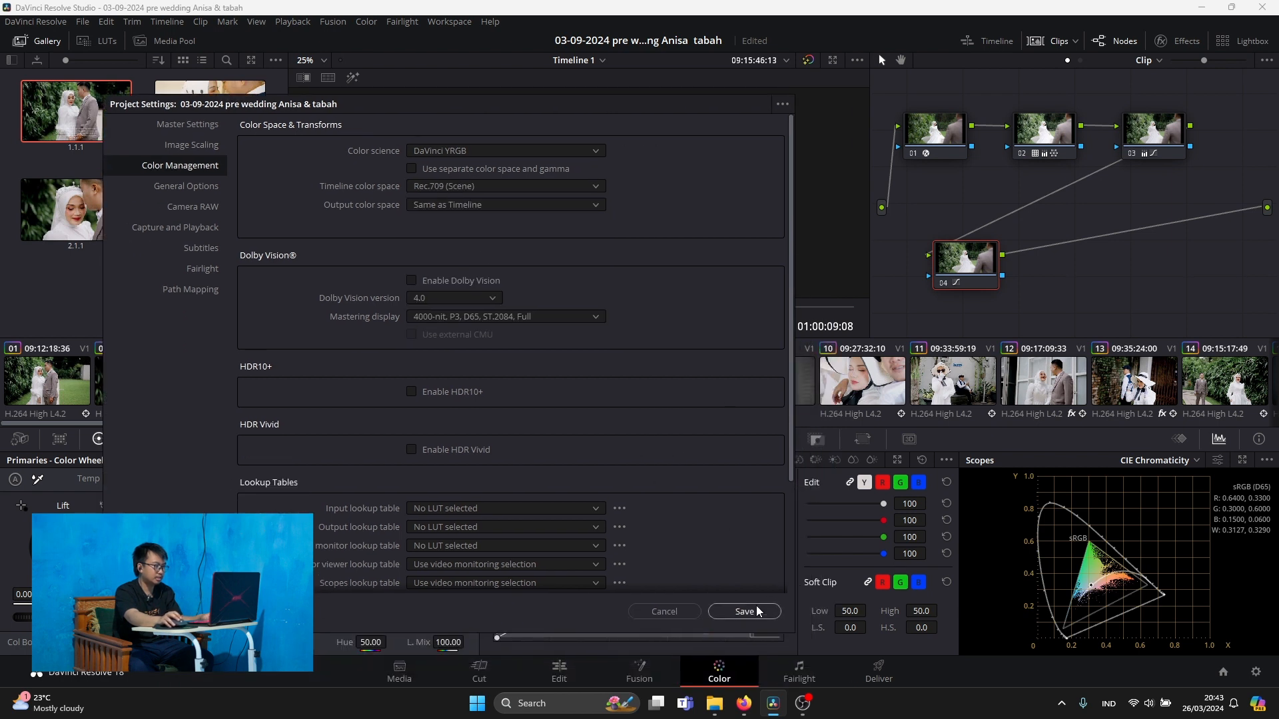
{"action": "left_click", "coordinate": [766, 607]}
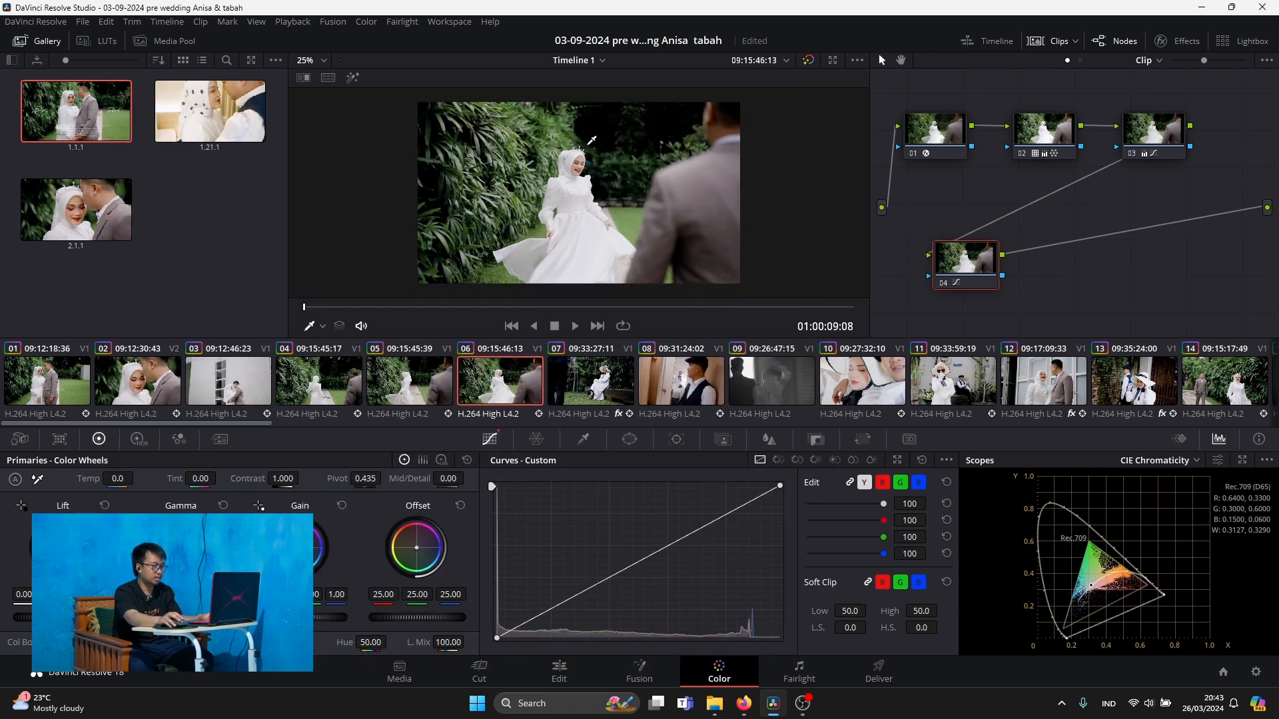
Examine the output settings of node 01's Color Space Transform and compare them with the project's timeline color space
{"action": "left_click", "coordinate": [930, 136]}
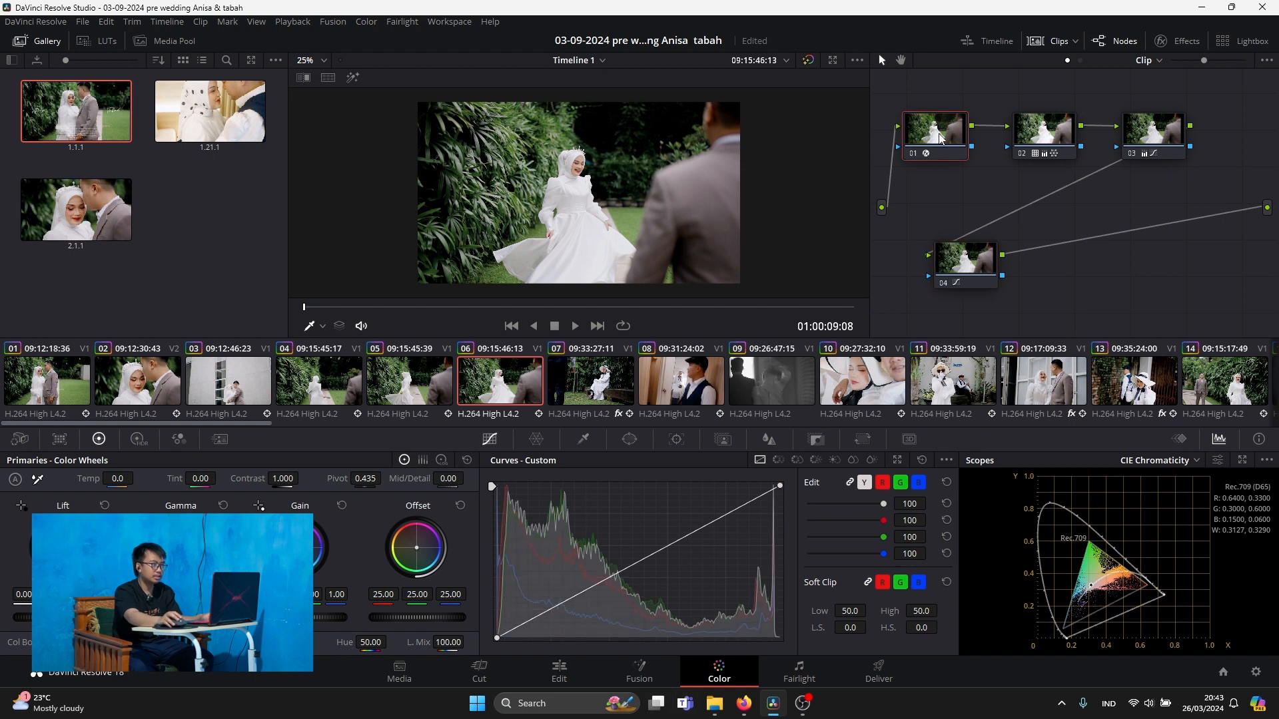
{"action": "left_click", "coordinate": [1178, 43]}
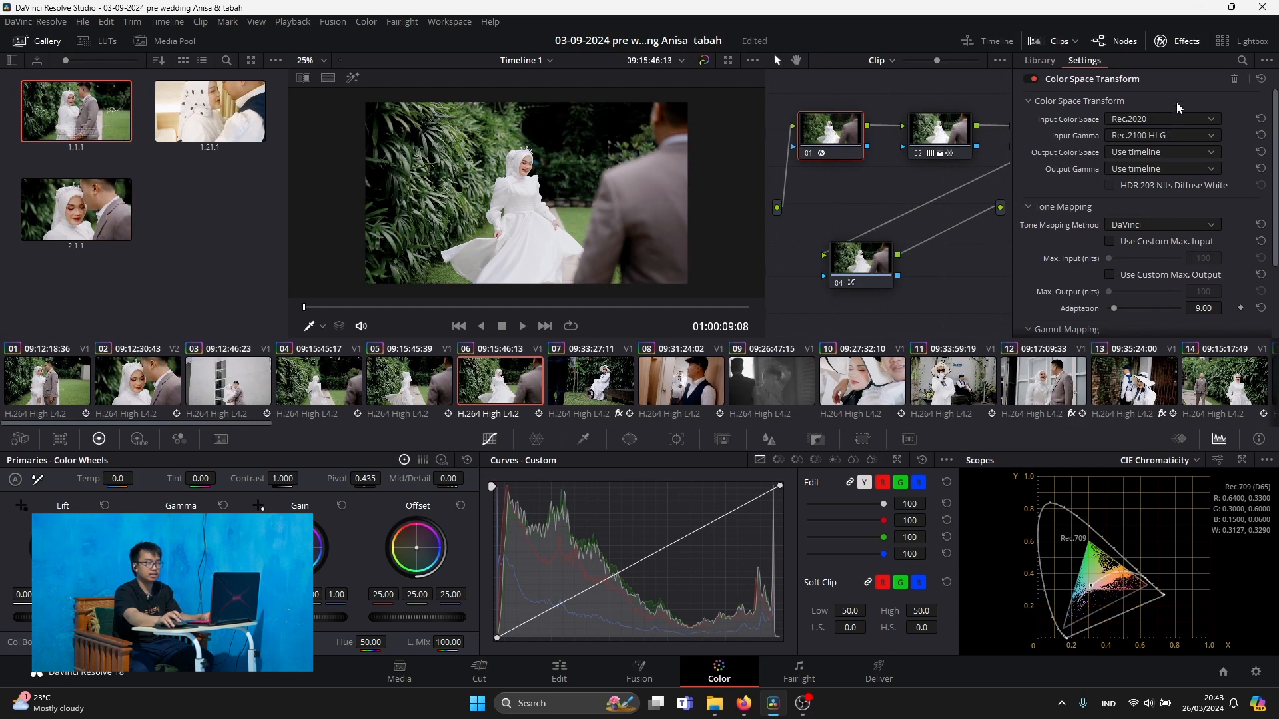
{"action": "left_click", "coordinate": [1131, 170]}
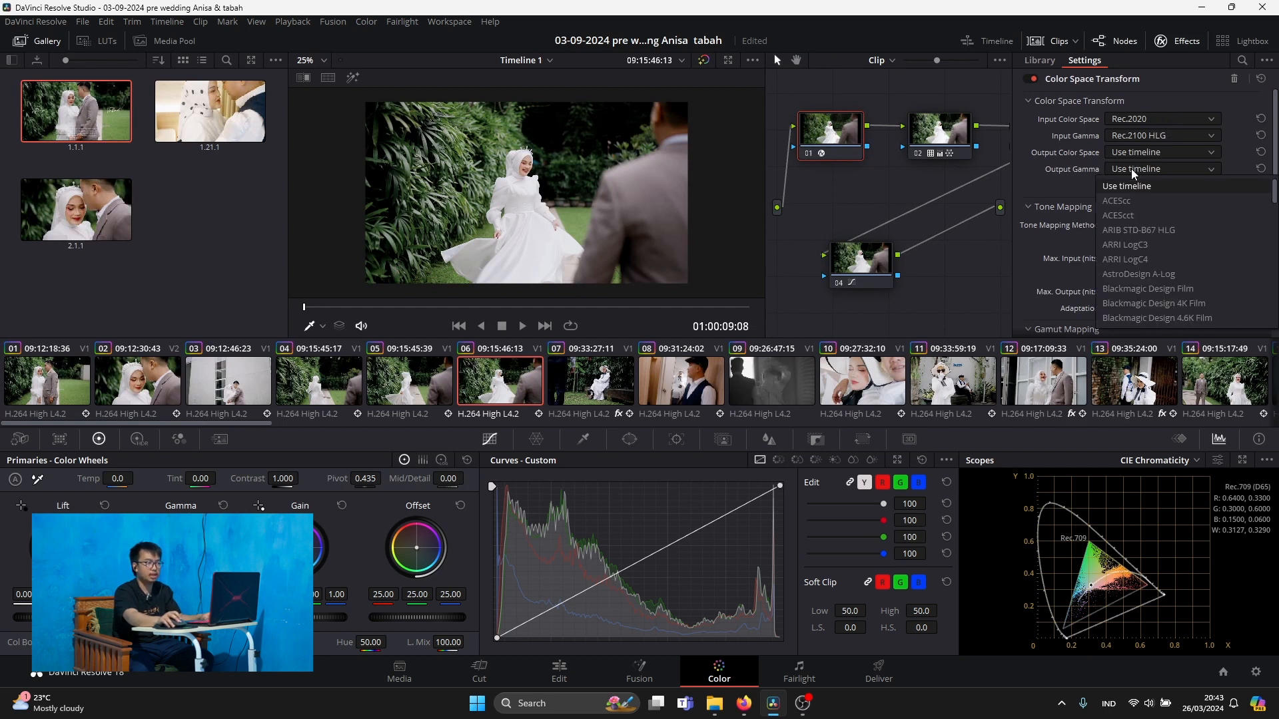
{"action": "left_click", "coordinate": [1131, 169]}
{"action": "left_click", "coordinate": [1256, 672]}
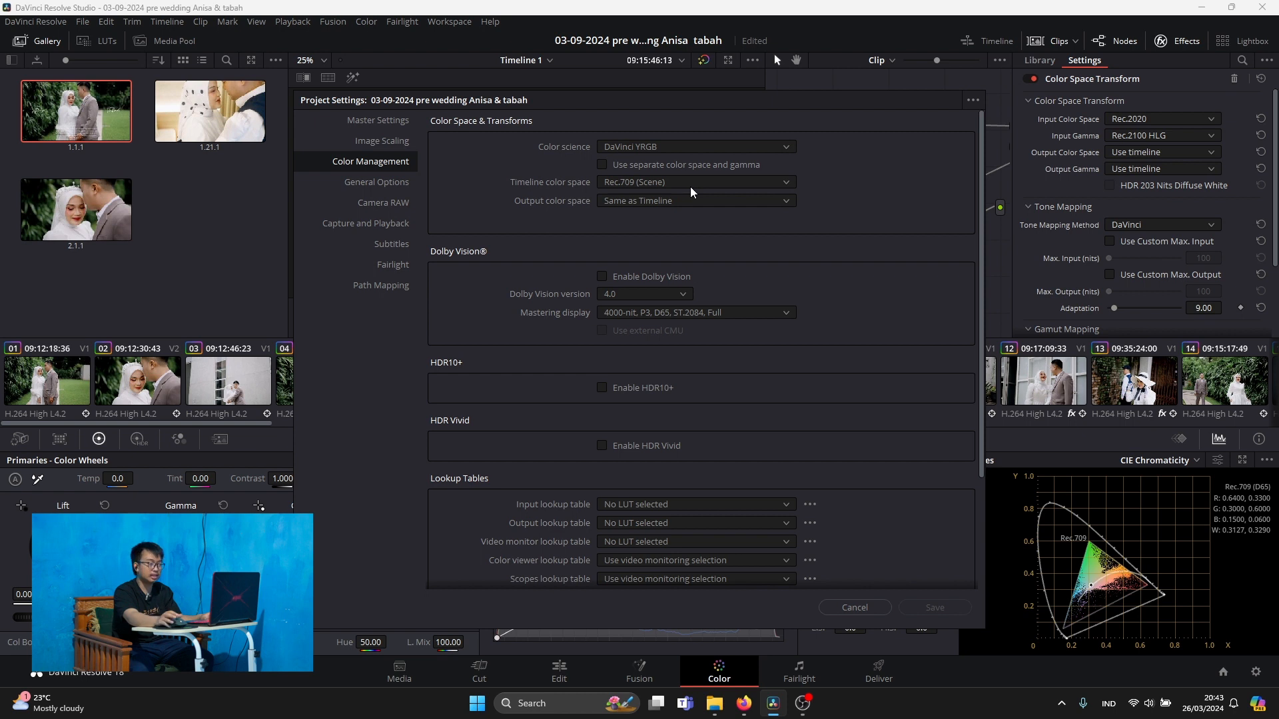
{"action": "left_click", "coordinate": [855, 607]}
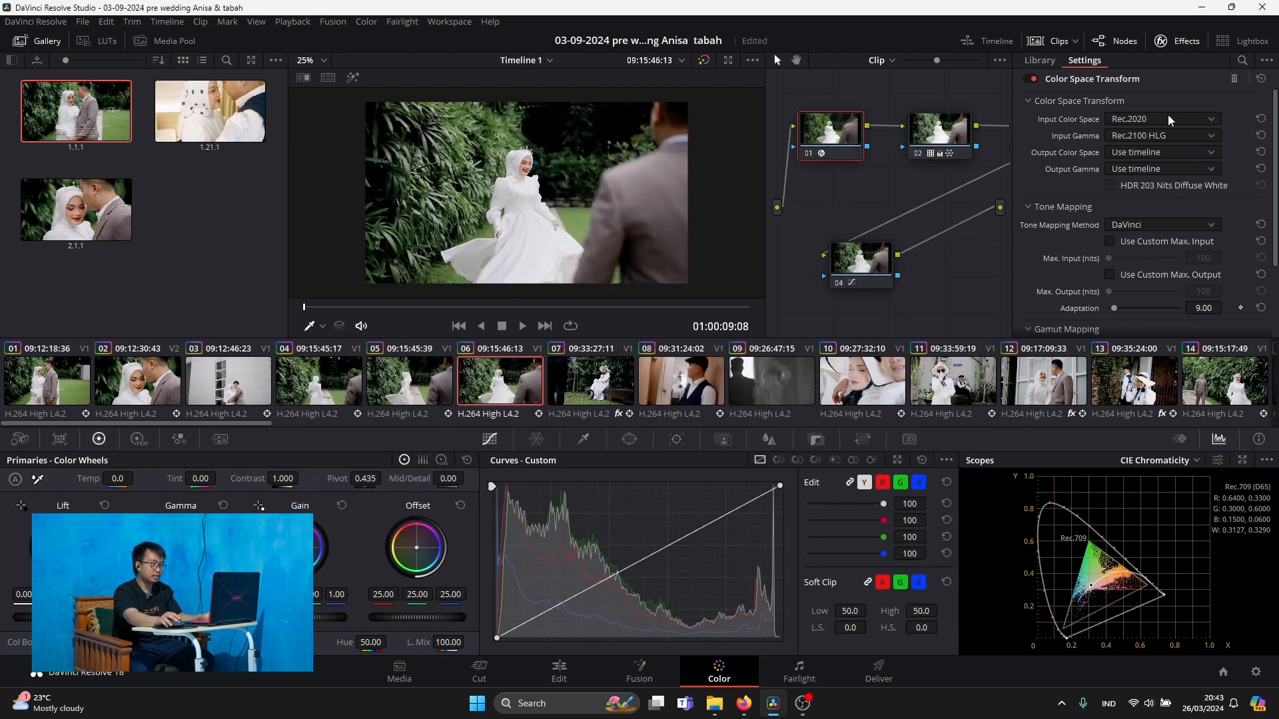
Try DaVinci Wide Gamut as the Color Space Transform's output color space on node 01, and restore it to Use timeline
{"action": "left_click", "coordinate": [1148, 158]}
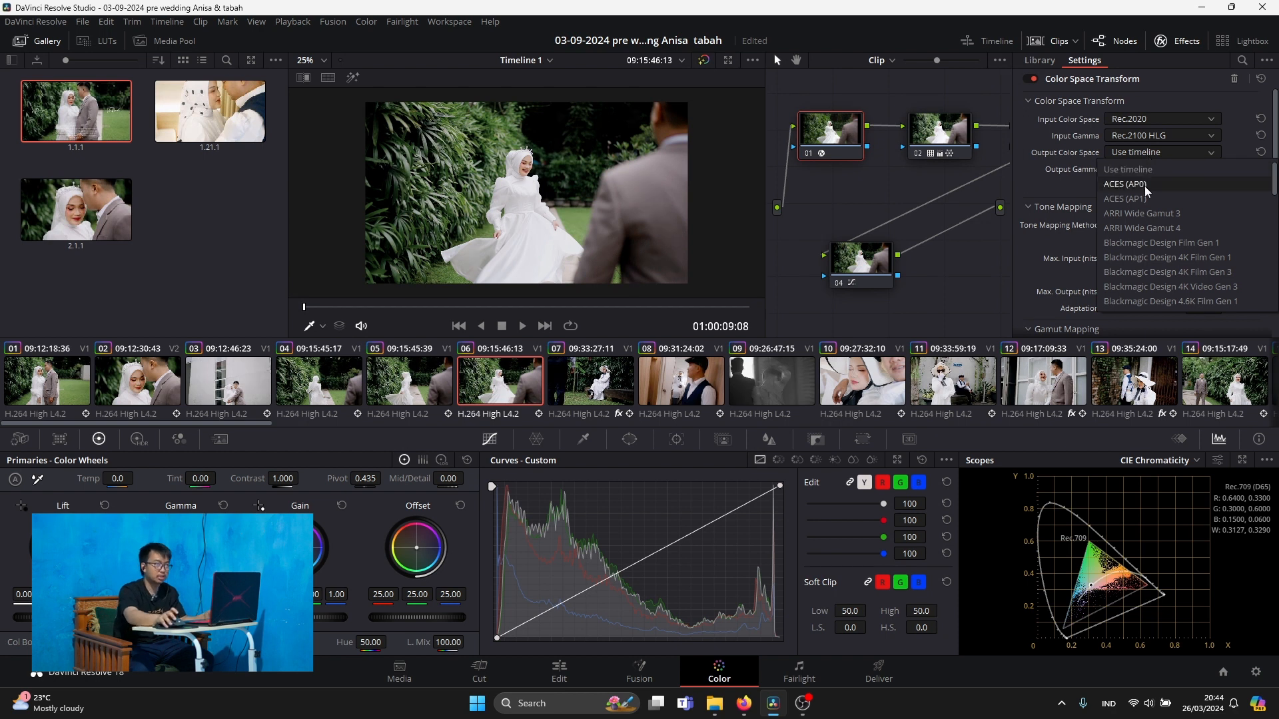
{"action": "scroll", "coordinate": [1149, 229], "scroll_direction": "down", "scroll_amount": 3}
{"action": "scroll", "coordinate": [1149, 230], "scroll_direction": "down", "scroll_amount": 1}
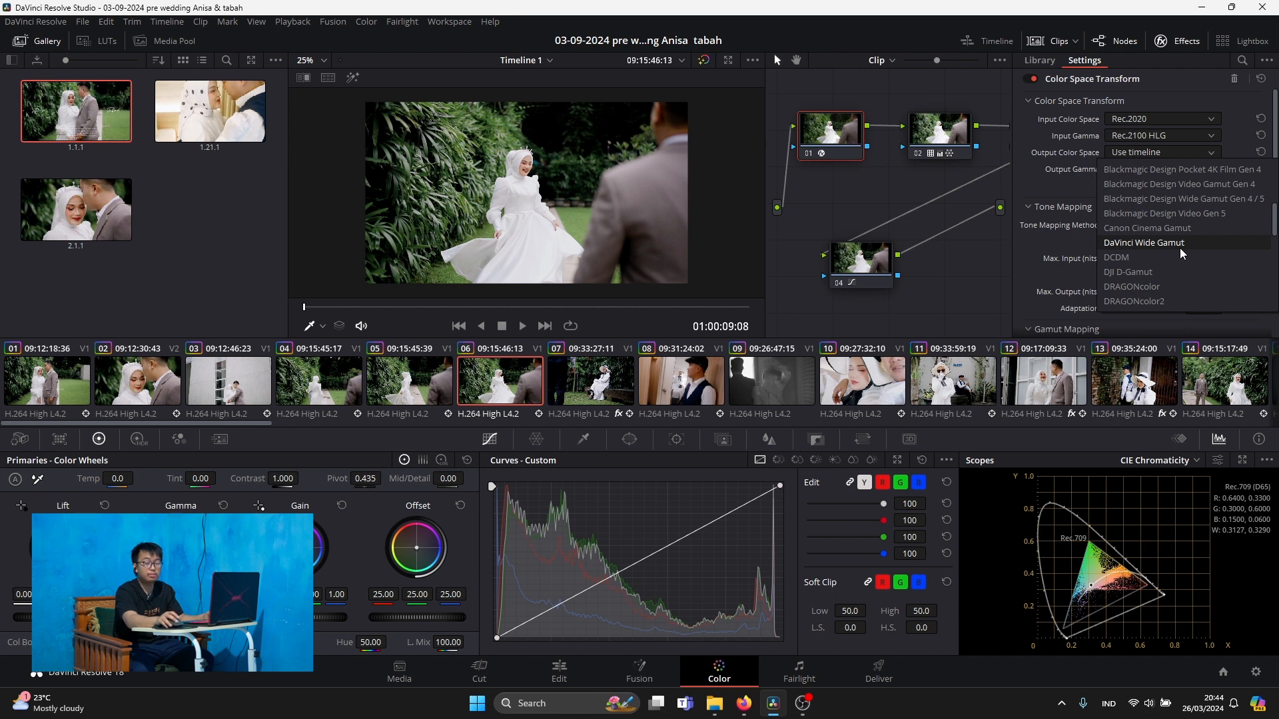
{"action": "left_click", "coordinate": [1180, 244]}
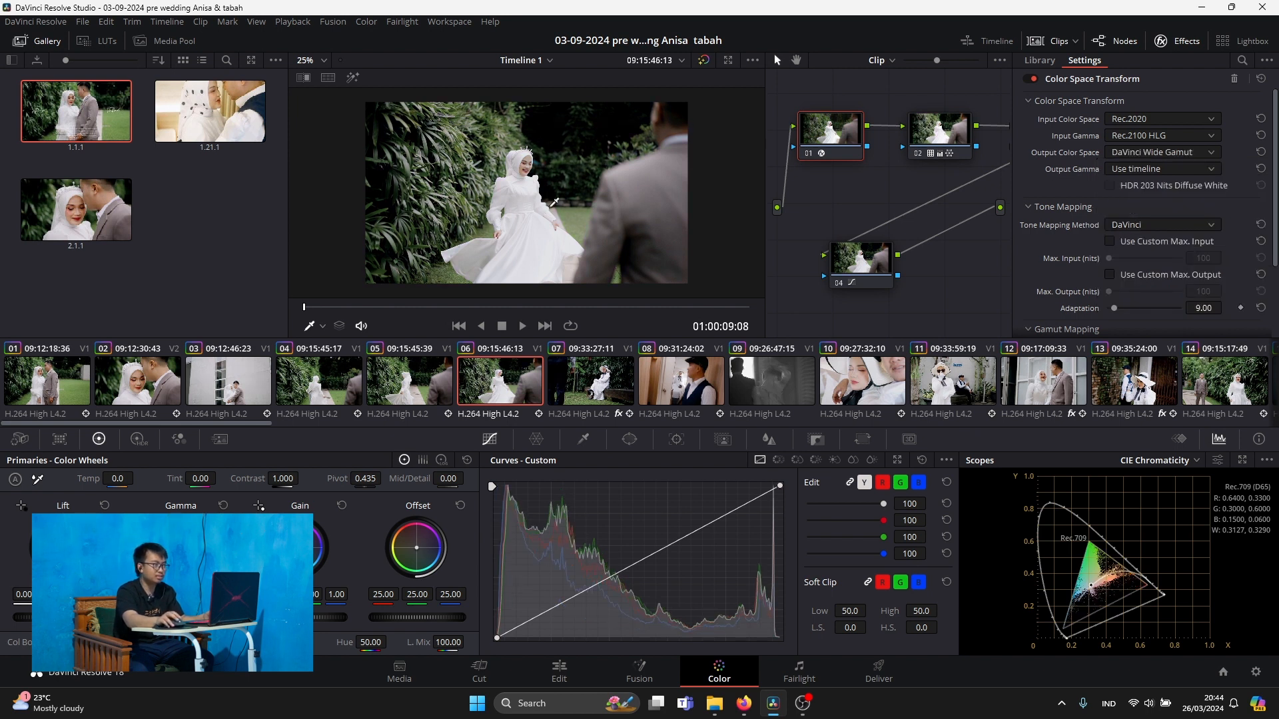
{"action": "left_click", "coordinate": [1189, 154]}
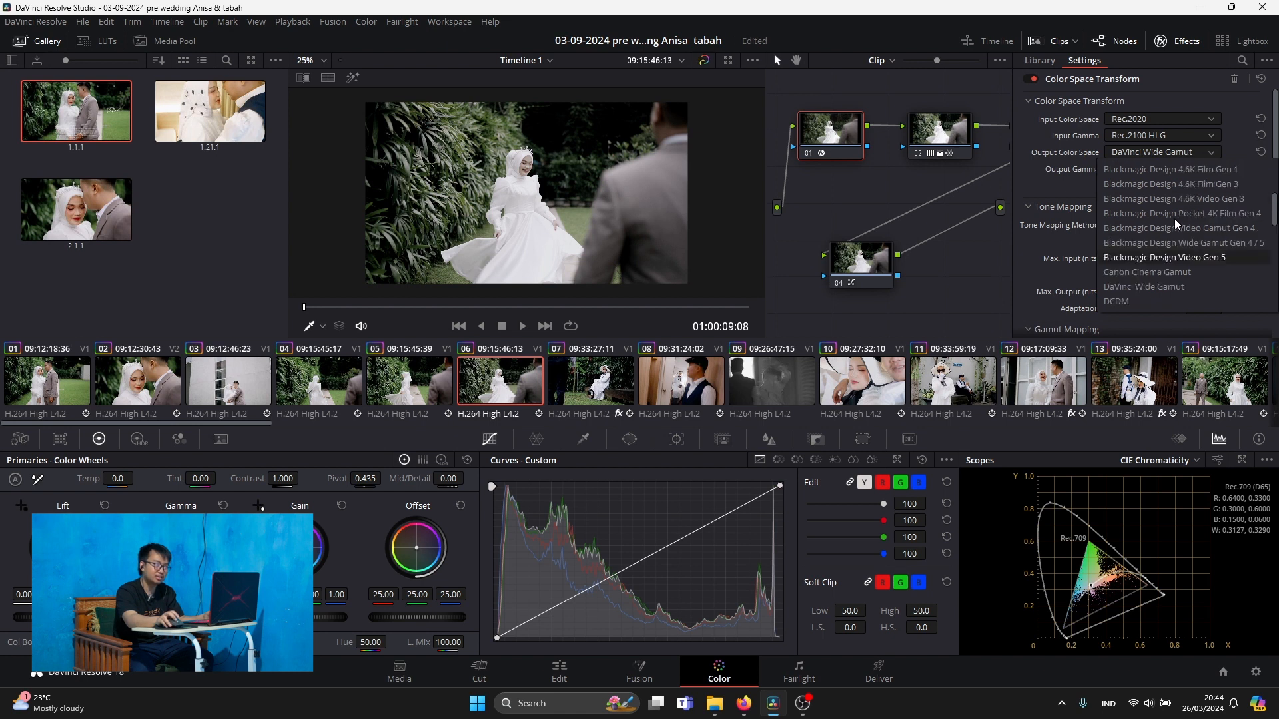
{"action": "left_click", "coordinate": [1157, 172]}
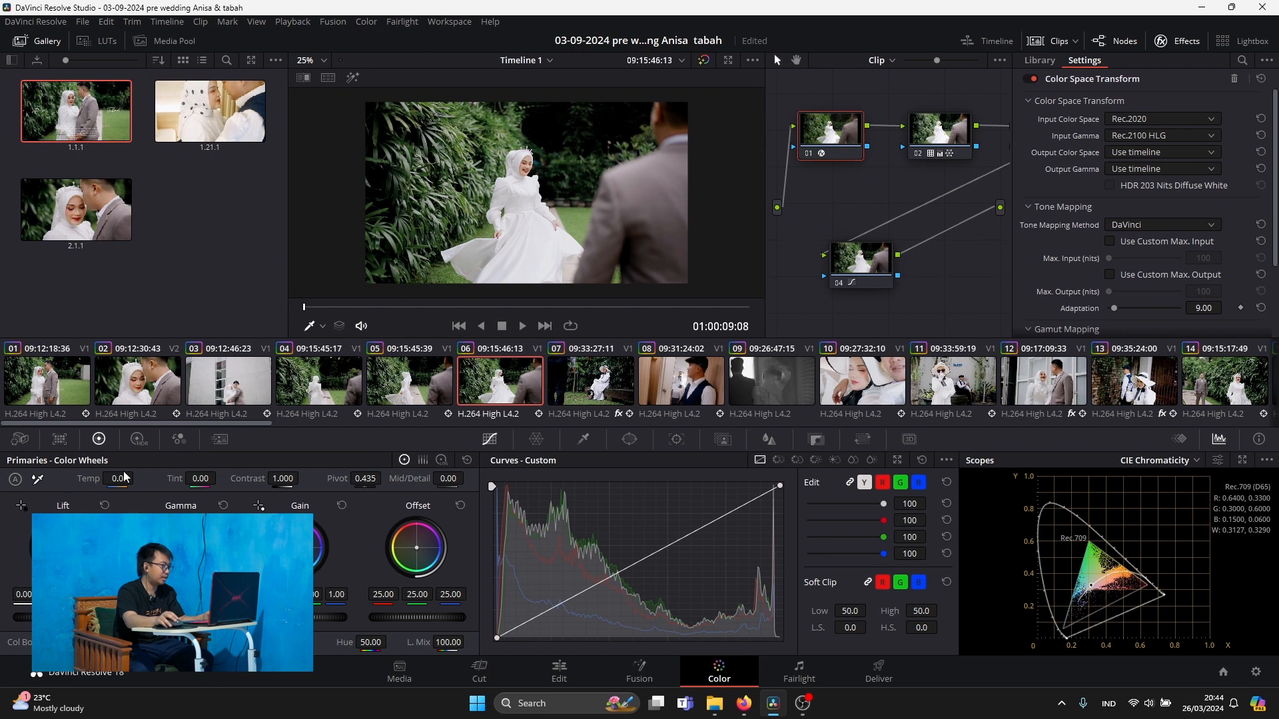
{"action": "left_click", "coordinate": [26, 439]}
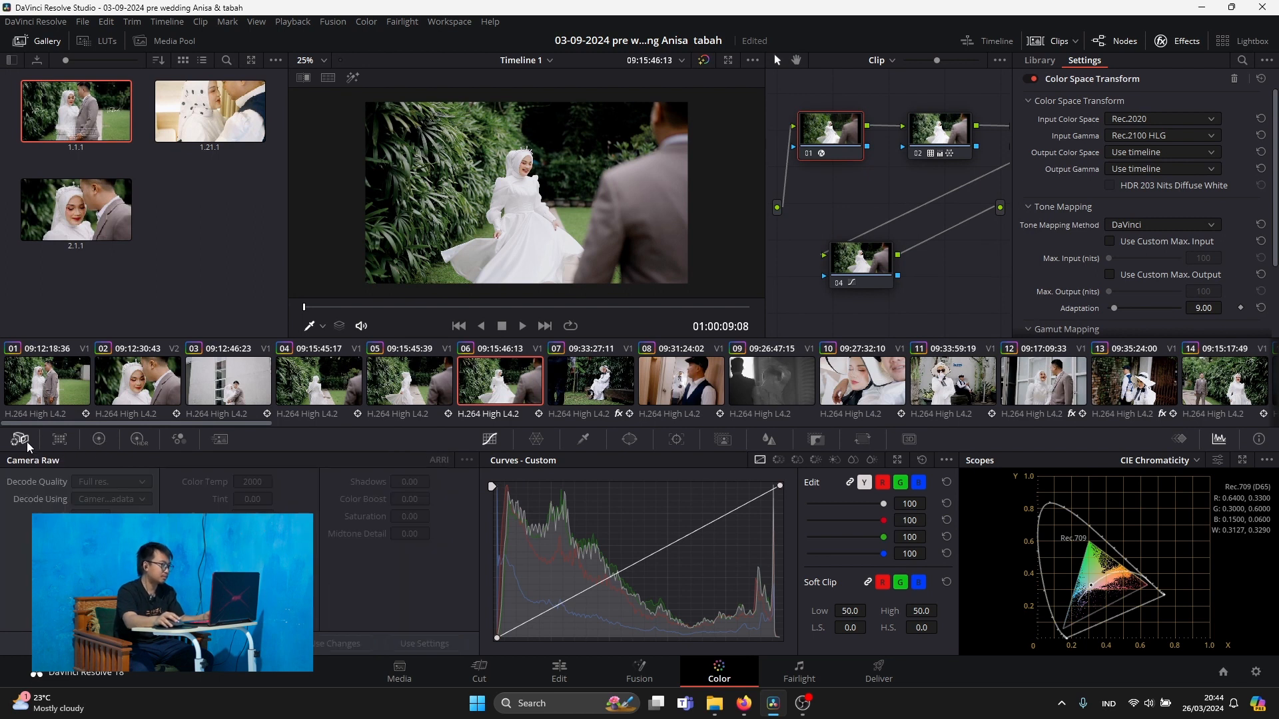
{"action": "left_click", "coordinate": [137, 440]}
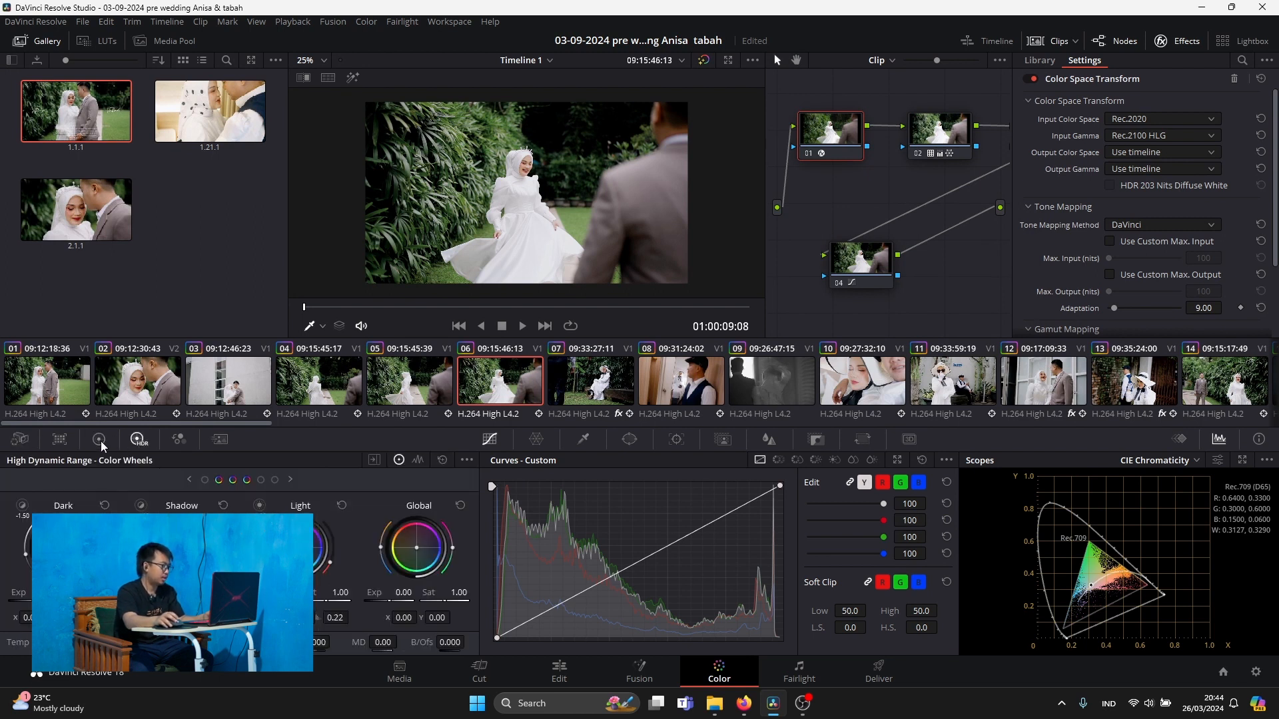
{"action": "left_click", "coordinate": [99, 439]}
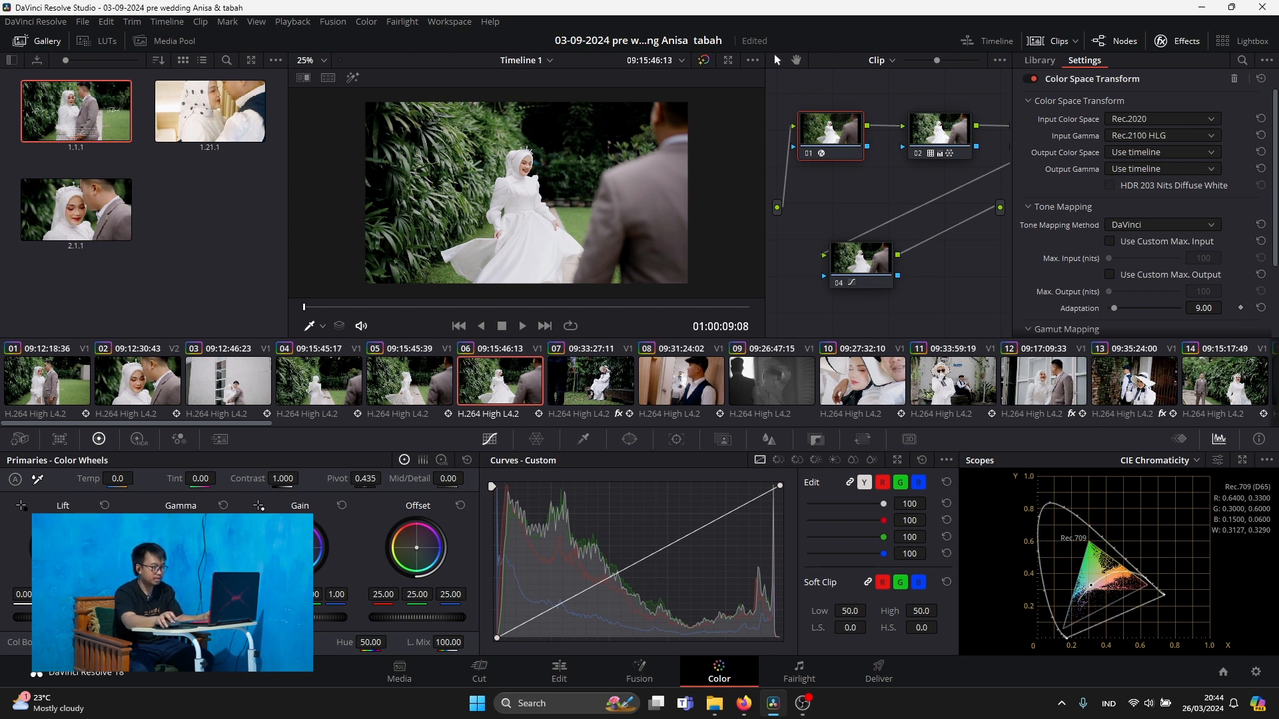
Review the video export settings on the Deliver page and open the file location of render Job 3
{"action": "left_click", "coordinate": [876, 663]}
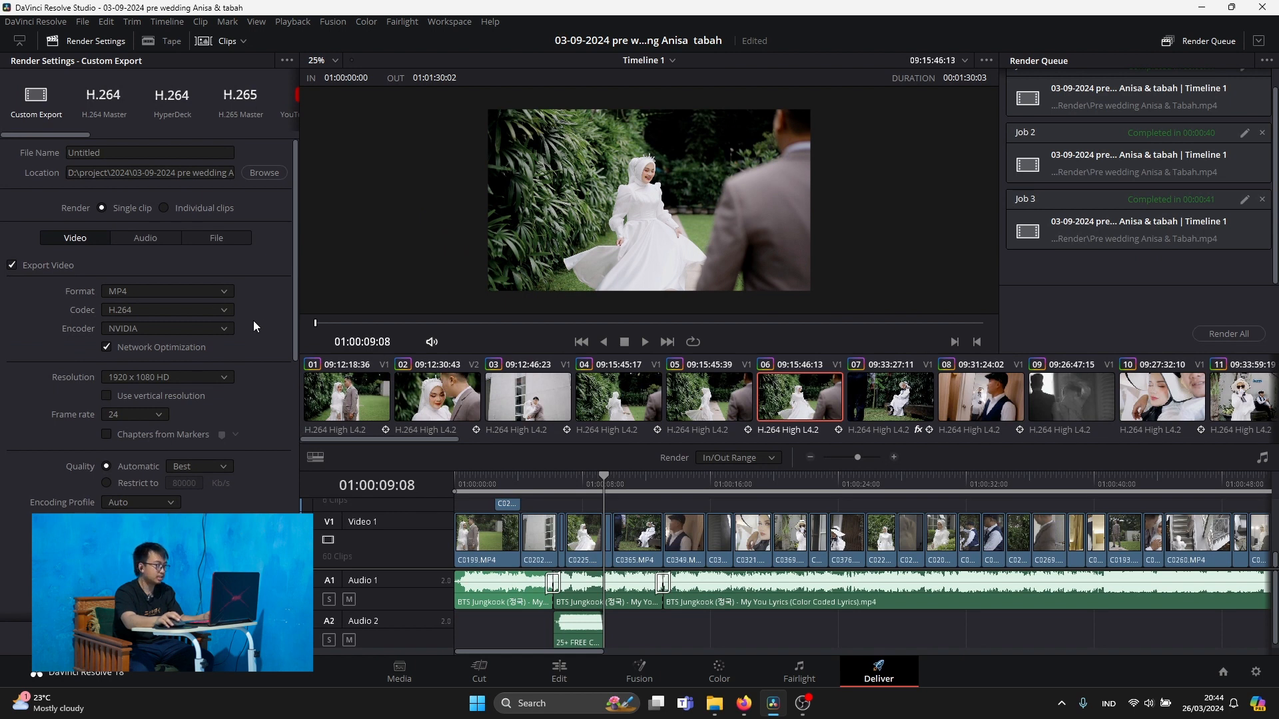
{"action": "left_click_drag", "start_coordinate": [294, 194], "coordinate": [294, 206]}
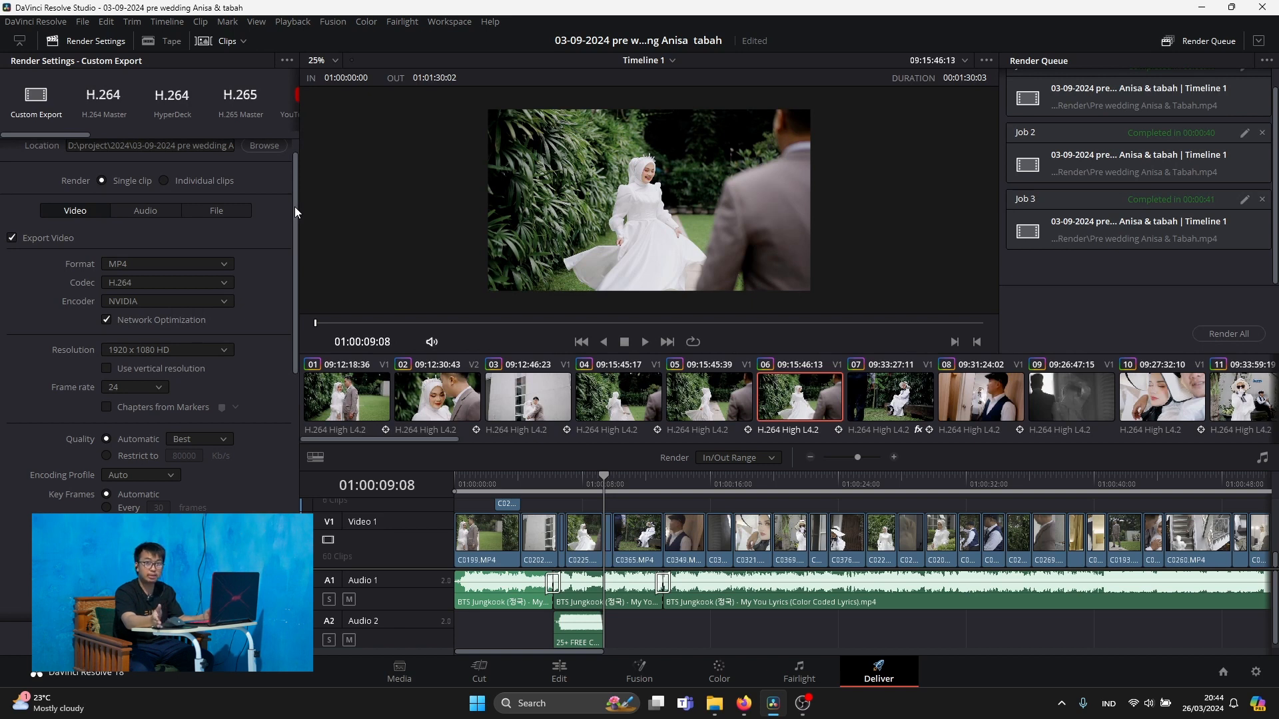
{"action": "right_click", "coordinate": [1097, 239]}
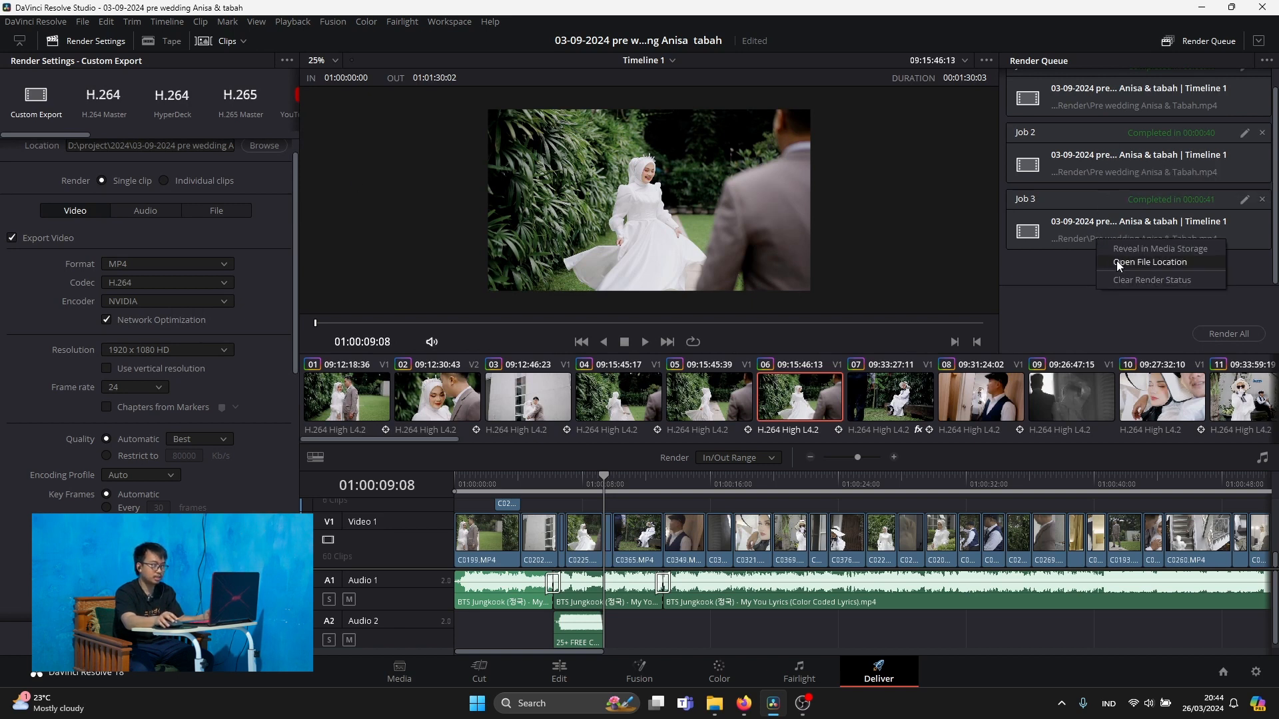
{"action": "left_click", "coordinate": [1116, 261]}
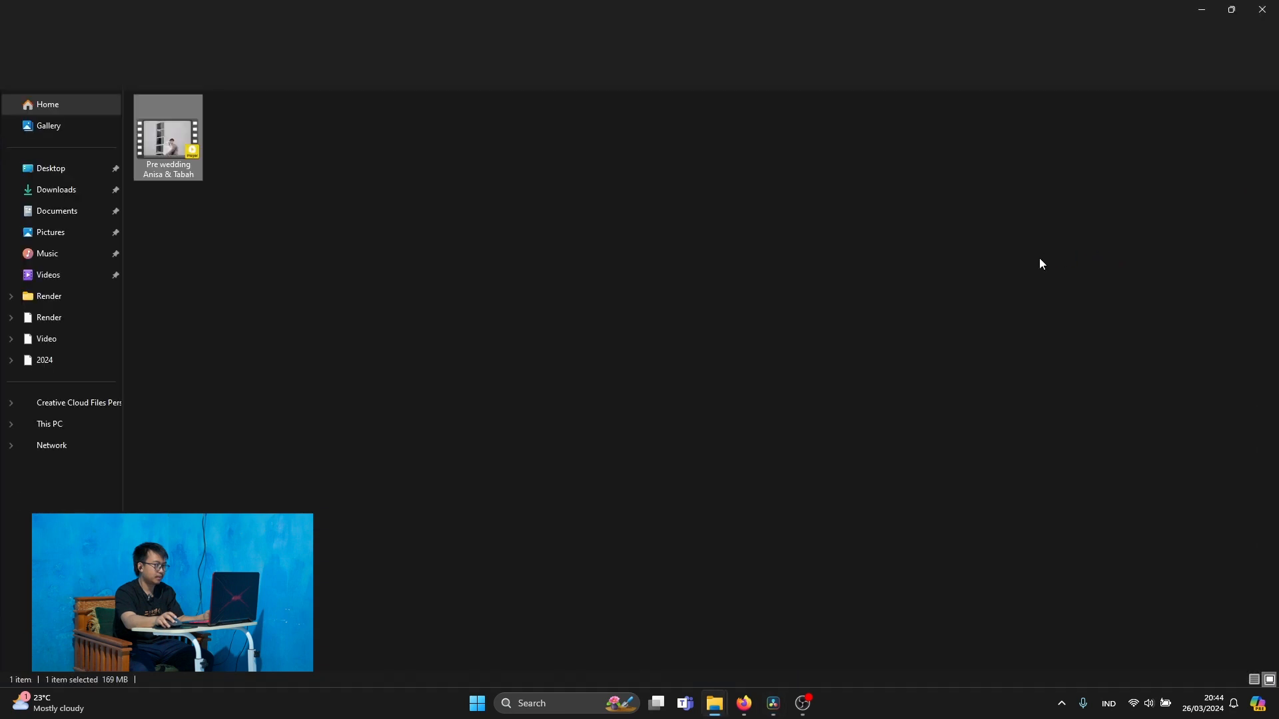
Open the rendered pre-wedding video in PotPlayer, paused and at 0% volume, in a window reduced to about 765x443
{"action": "right_click", "coordinate": [175, 155]}
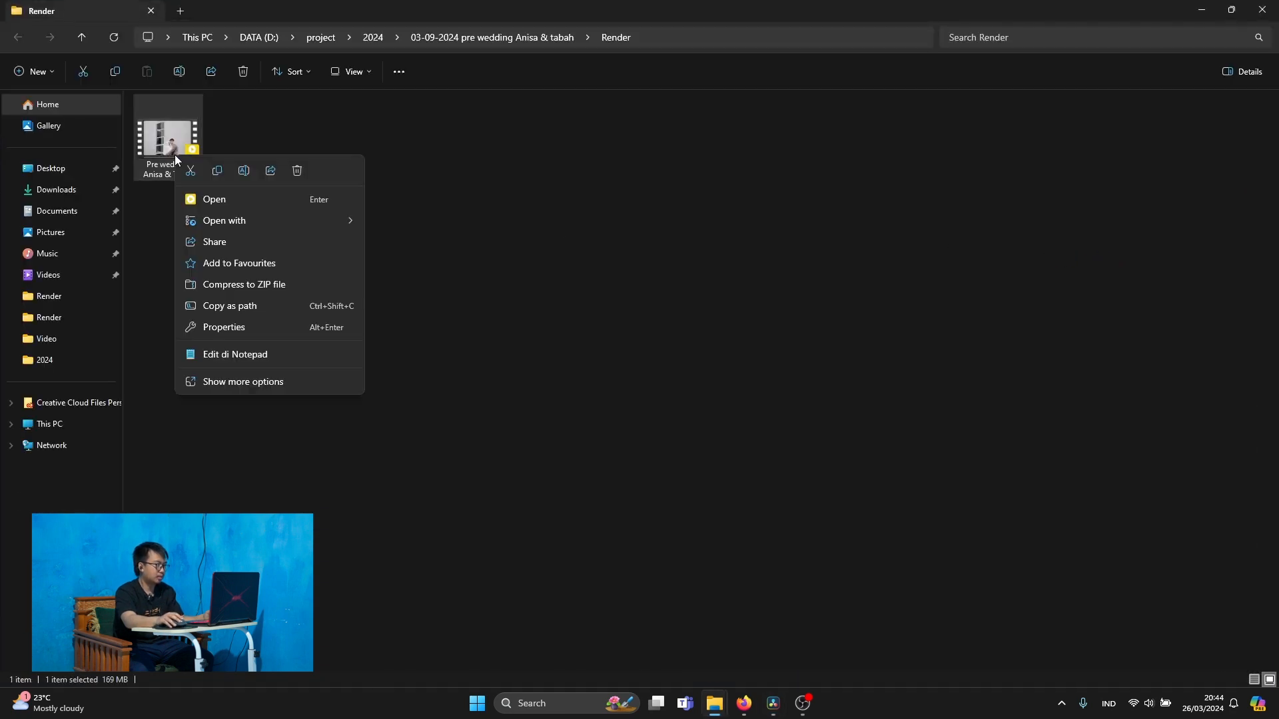
{"action": "left_click", "coordinate": [214, 201]}
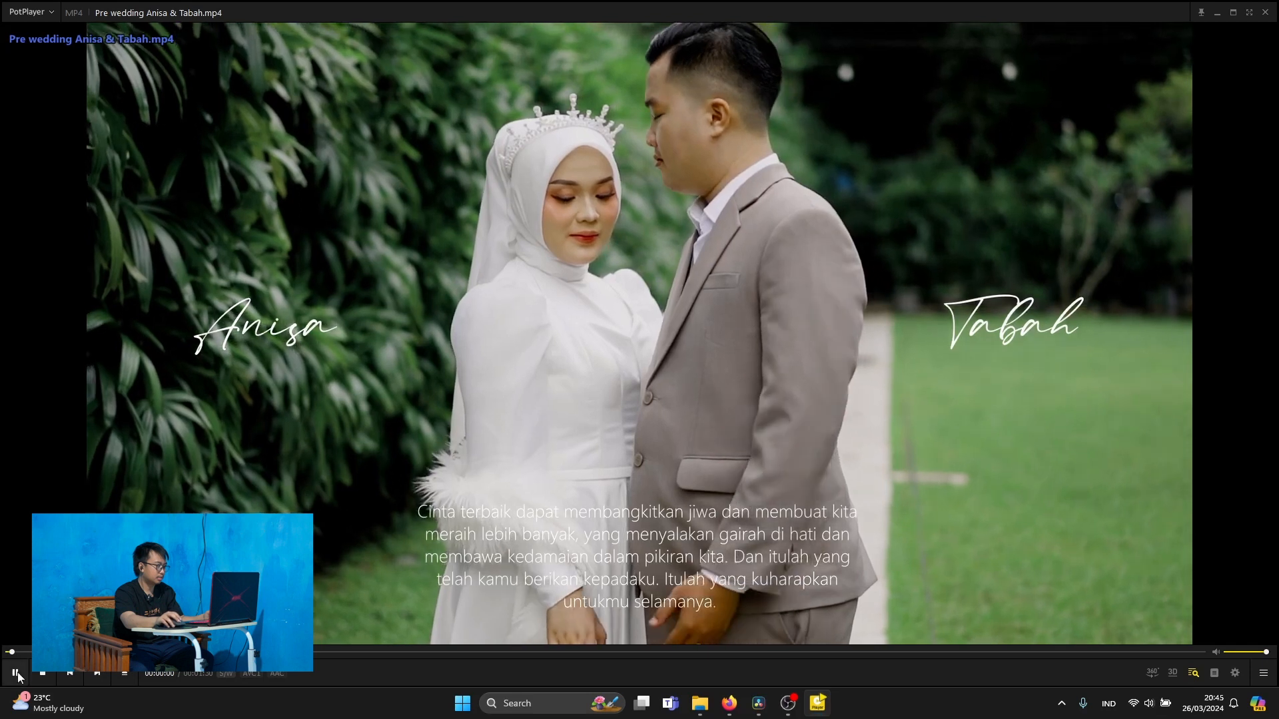
{"action": "key", "text": "space"}
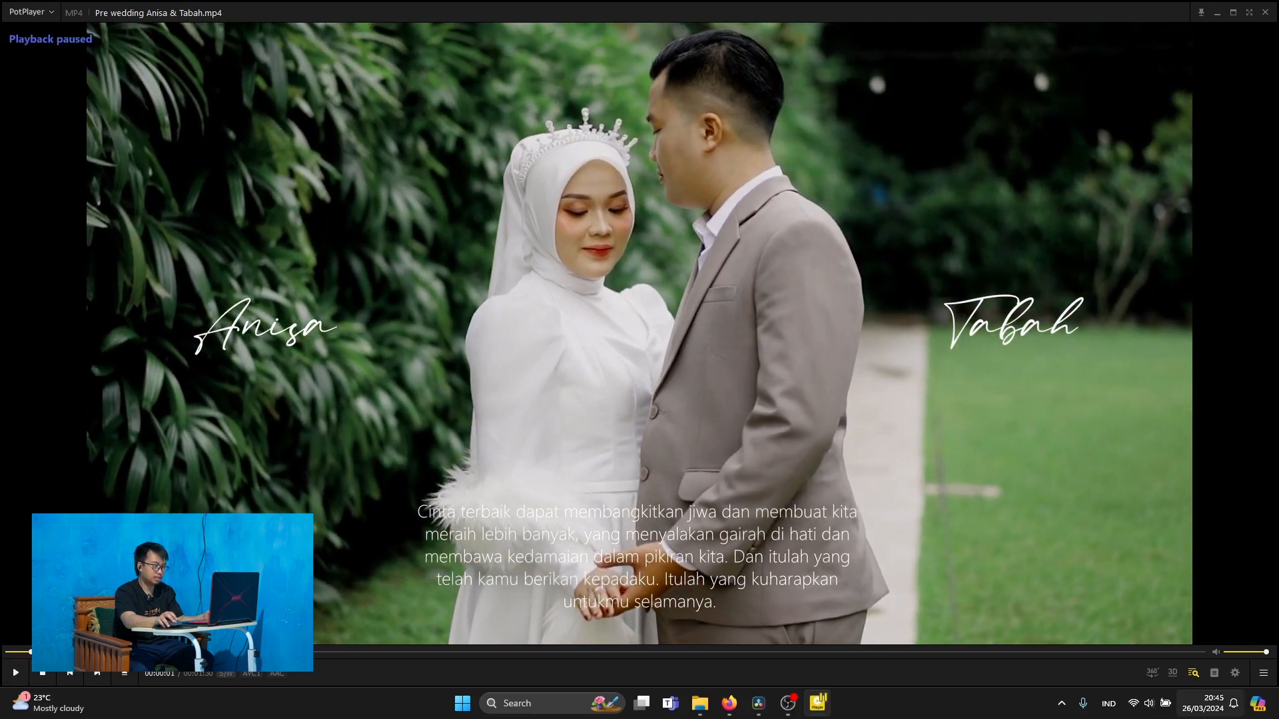
{"action": "left_click_drag", "start_coordinate": [1267, 653], "coordinate": [969, 591]}
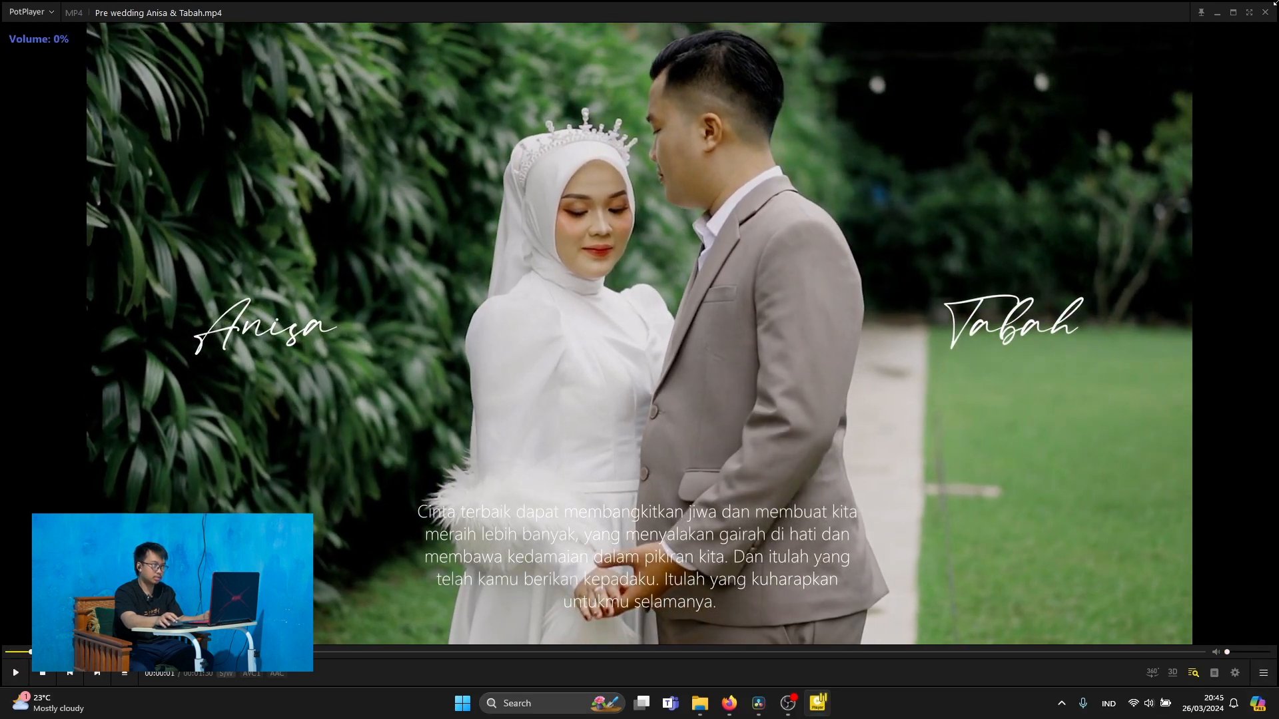
{"action": "left_click_drag", "start_coordinate": [1274, 4], "coordinate": [477, 343]}
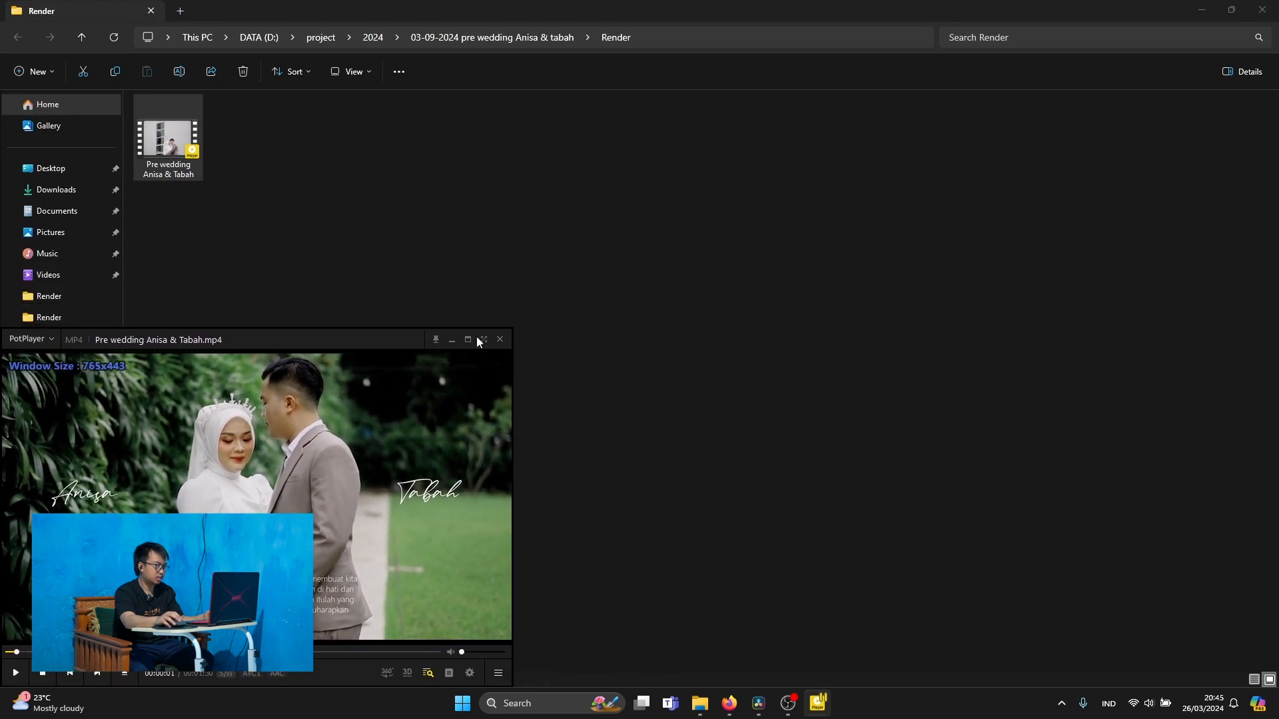
Open the same rendered video from the Render folder in the Foto app and pause playback near the start
{"action": "right_click", "coordinate": [173, 157]}
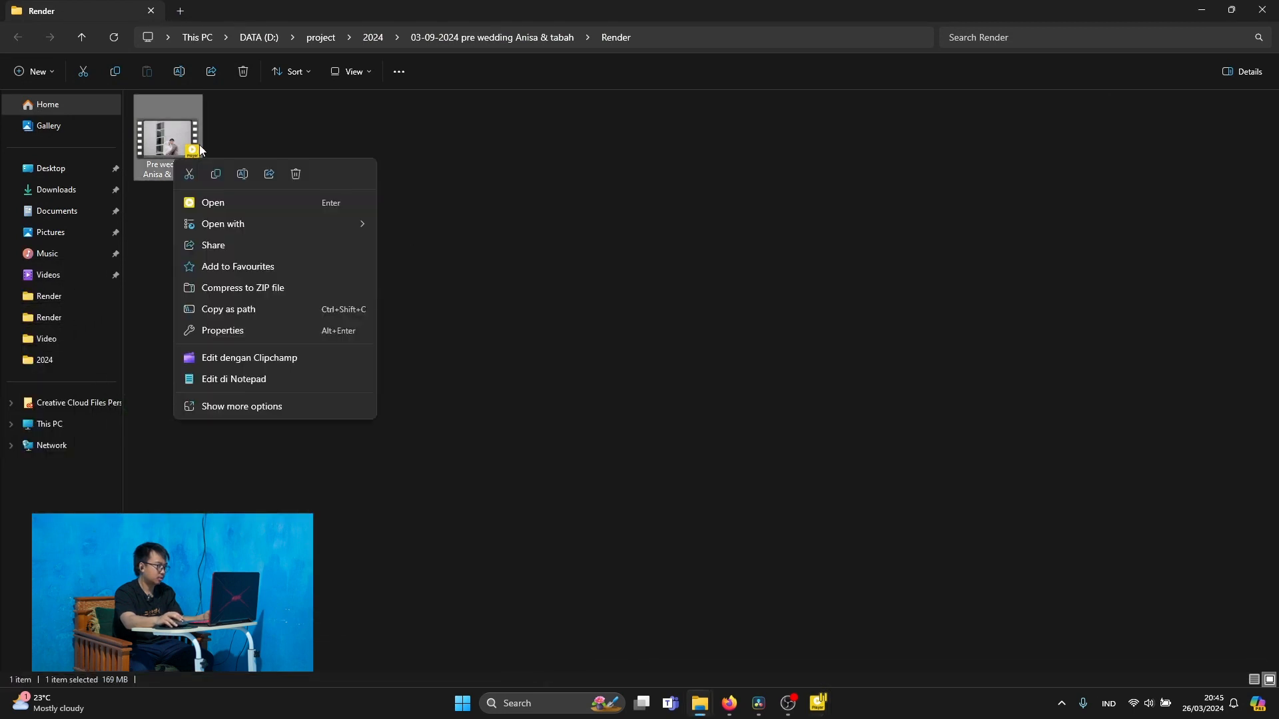
{"action": "mouse_move", "coordinate": [340, 226]}
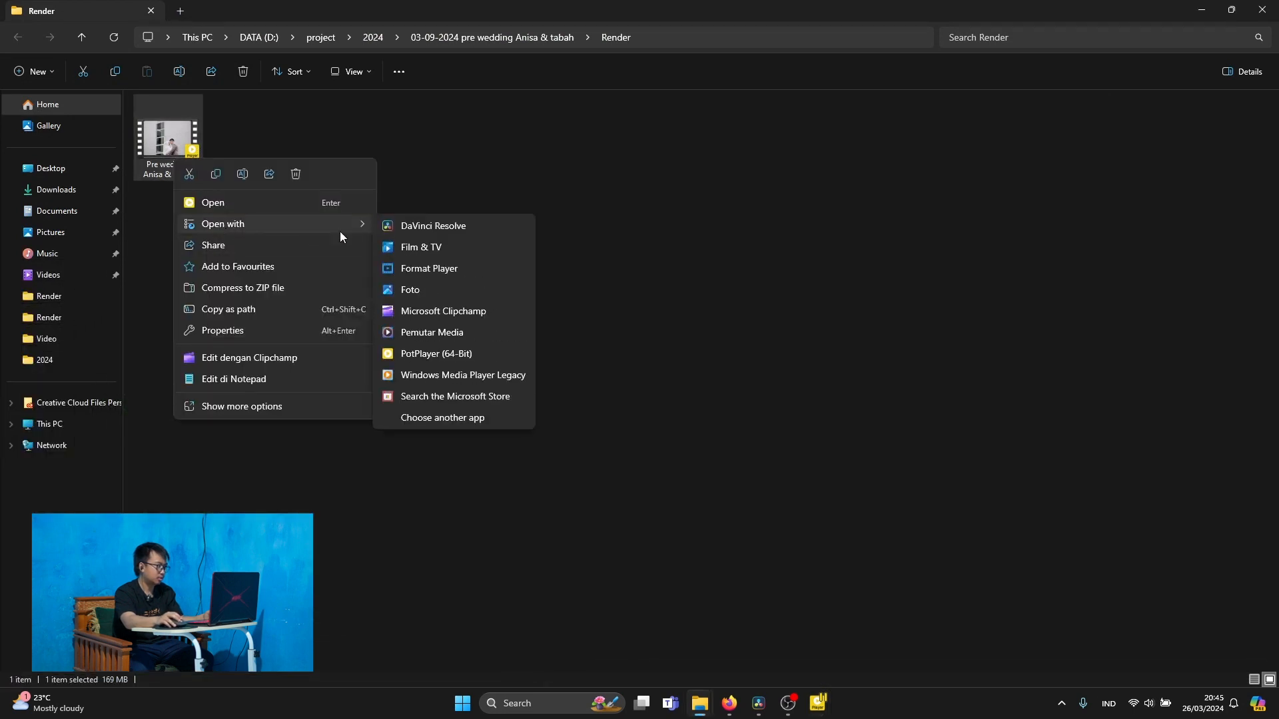
{"action": "left_click", "coordinate": [426, 291]}
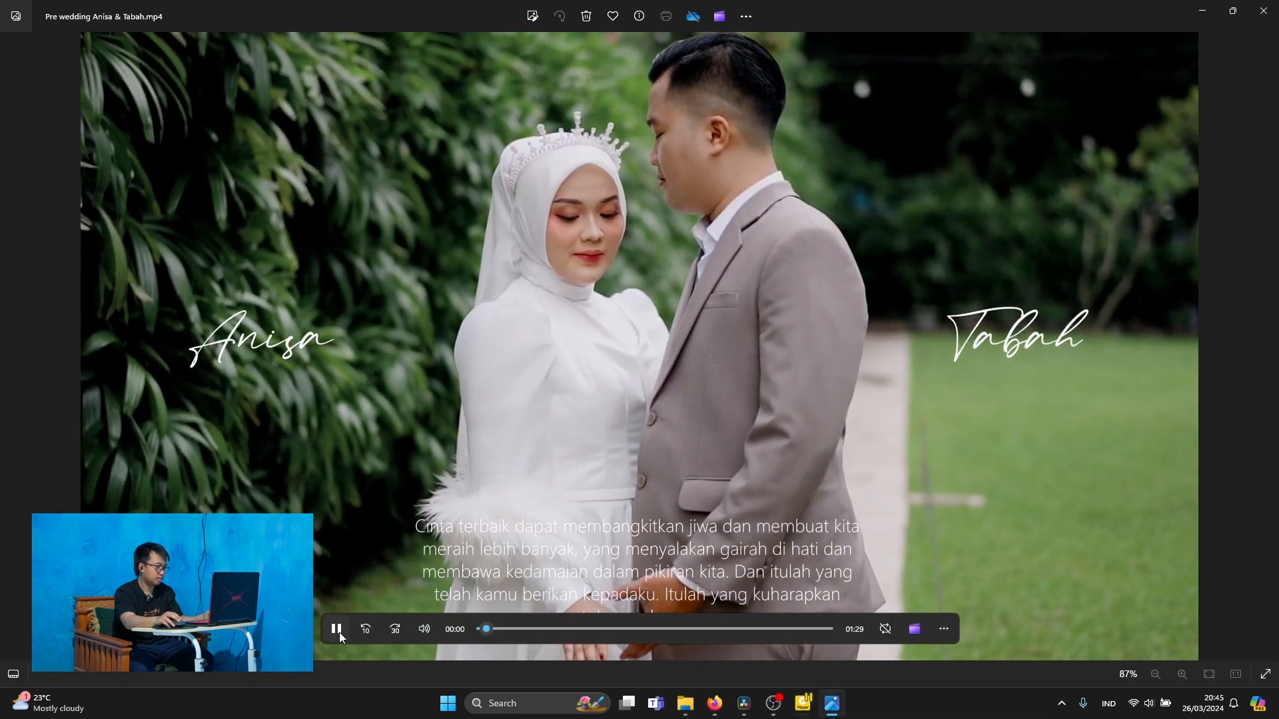
{"action": "left_click", "coordinate": [339, 631]}
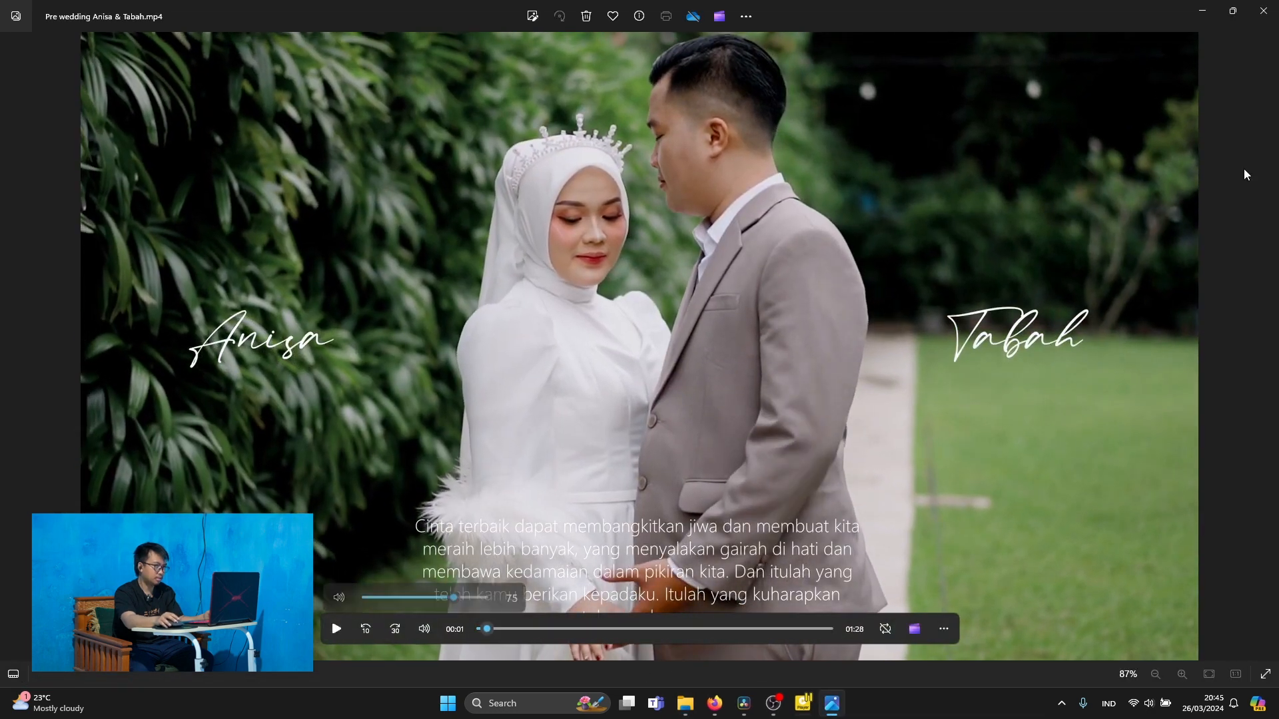
Reduce the Foto window and arrange it beside the PotPlayer window to compare the colors of the rendered video, with Foto in front
{"action": "left_click", "coordinate": [1232, 10]}
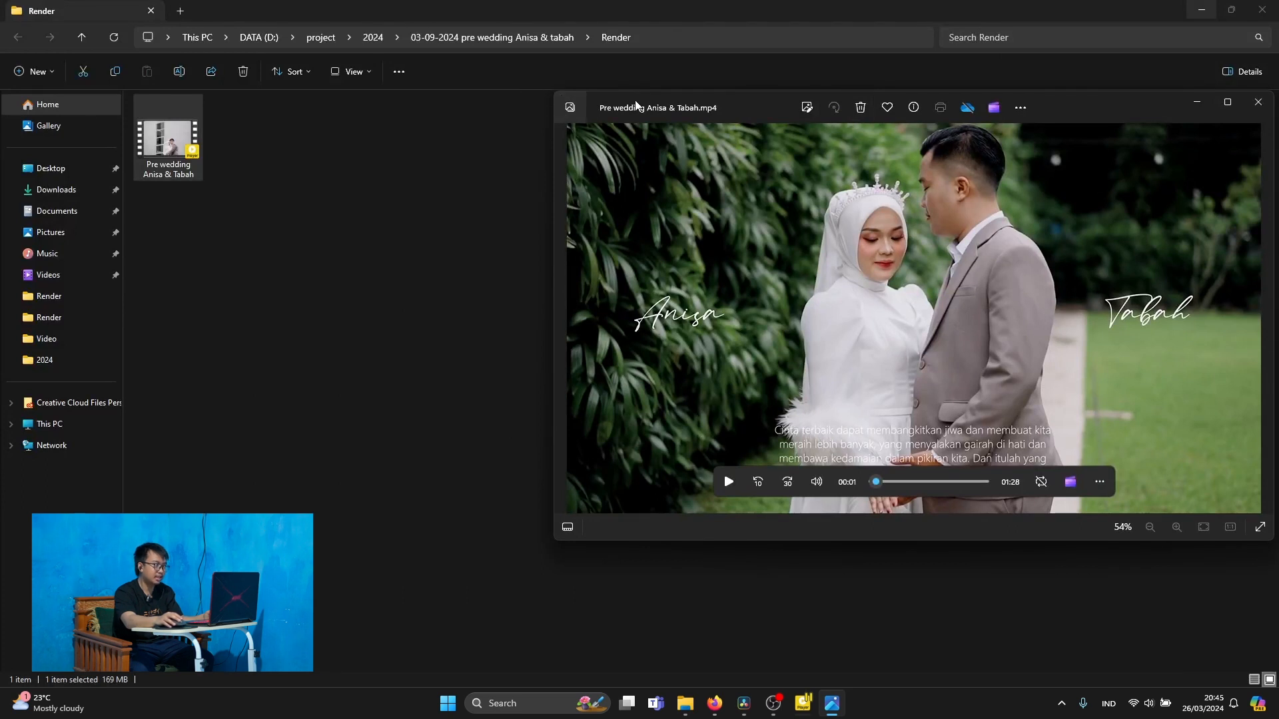
{"action": "left_click_drag", "start_coordinate": [764, 101], "coordinate": [421, 134]}
{"action": "left_click", "coordinate": [809, 703]}
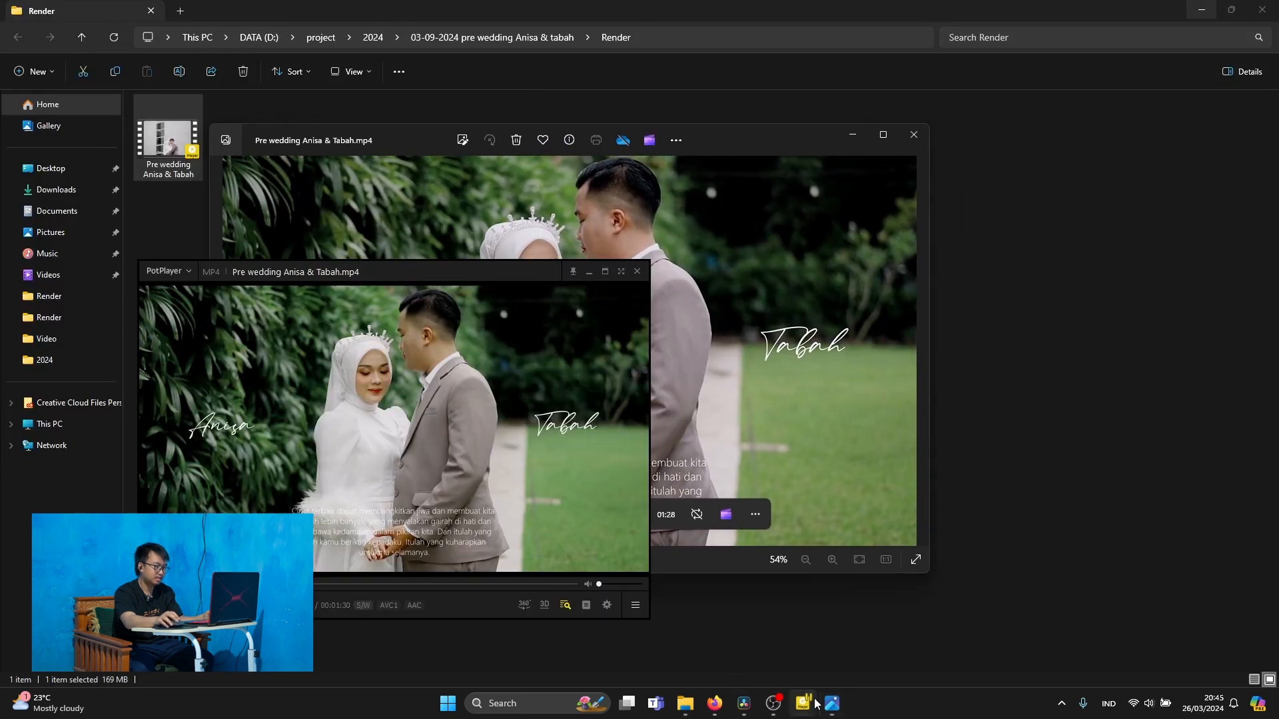
{"action": "left_click_drag", "start_coordinate": [419, 277], "coordinate": [980, 181]}
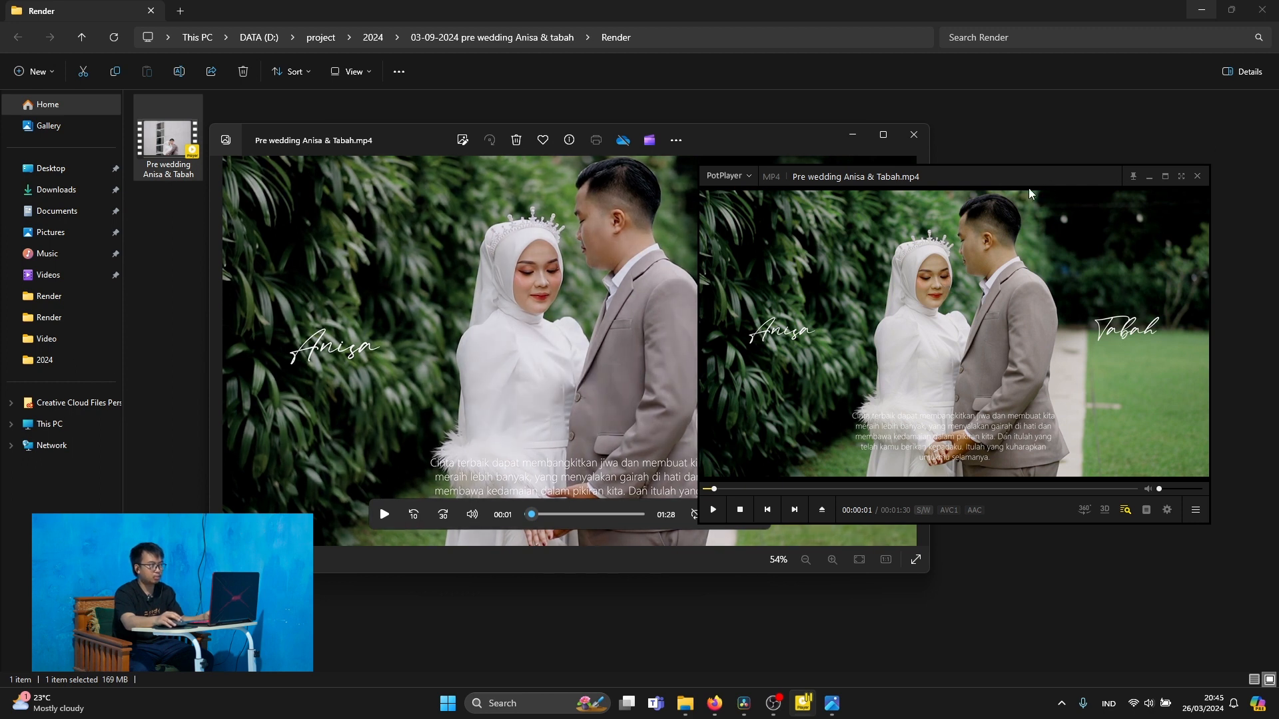
{"action": "left_click_drag", "start_coordinate": [1029, 193], "coordinate": [1046, 154]}
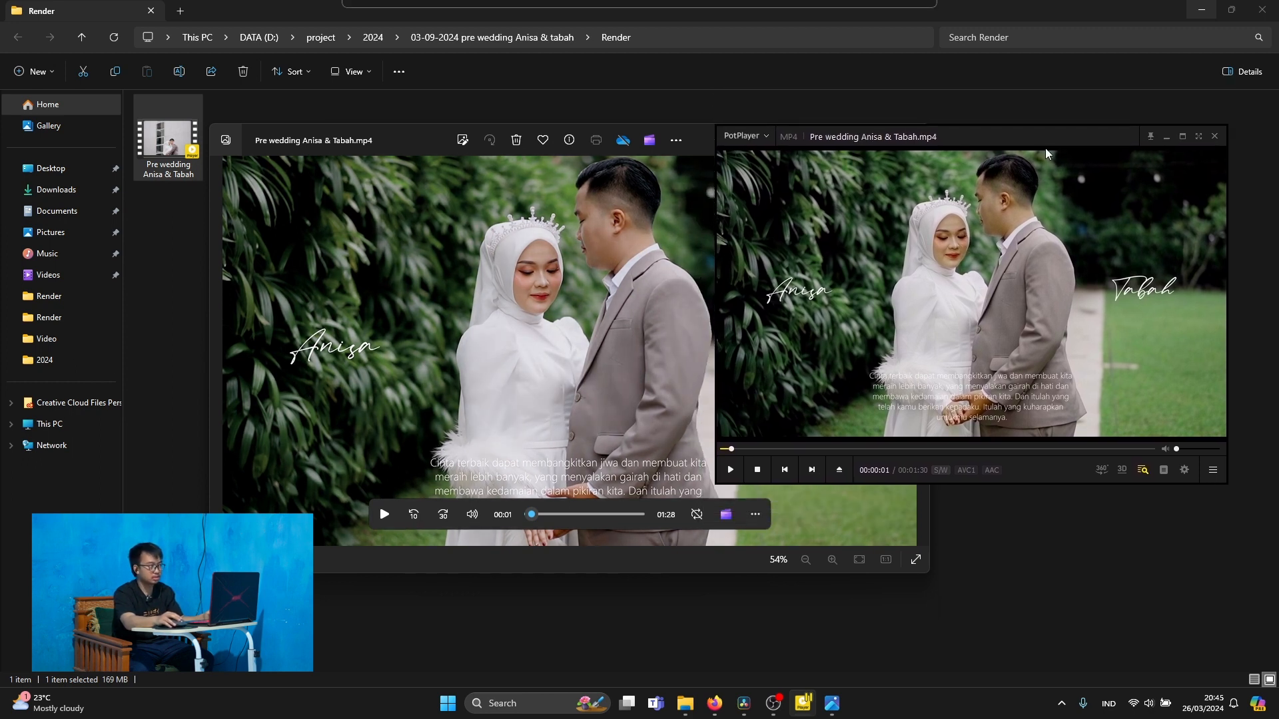
{"action": "left_click", "coordinate": [398, 139]}
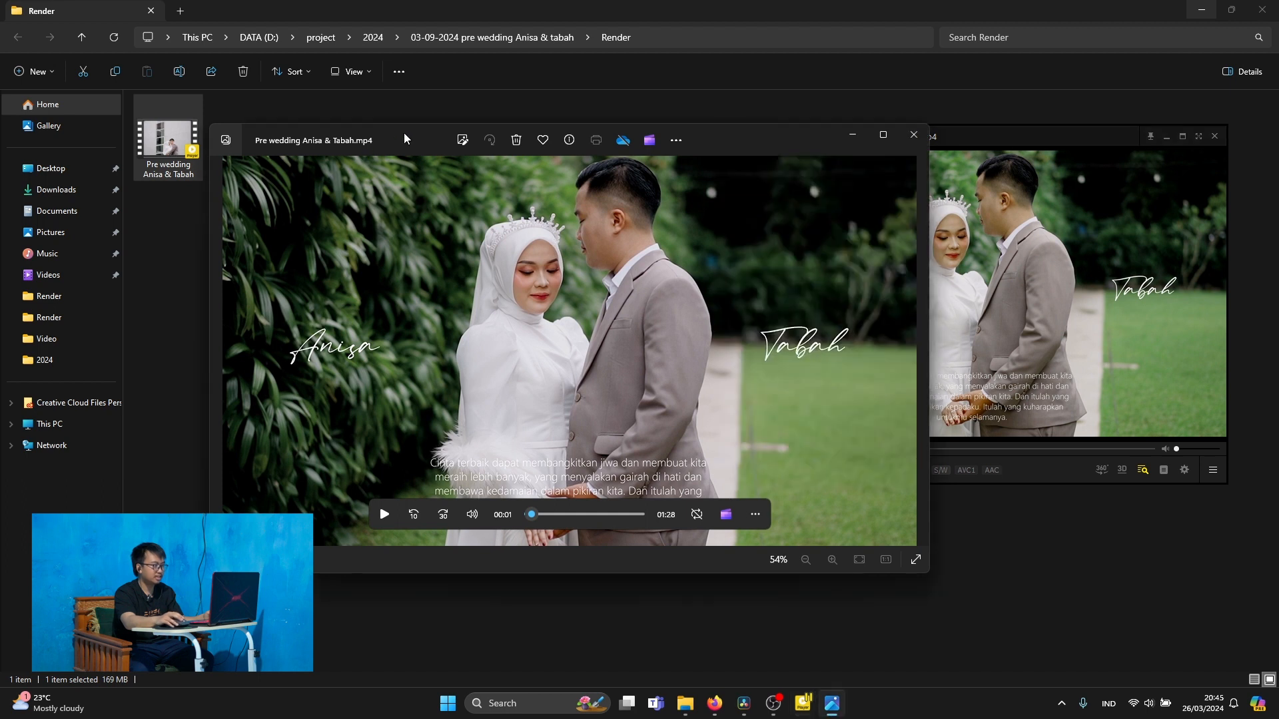
Switch to DaVinci Resolve, show the timeline frame at 01:00:01:08, and enlarge the viewer image to 104%
{"action": "left_click", "coordinate": [745, 703]}
{"action": "left_click", "coordinate": [475, 478]}
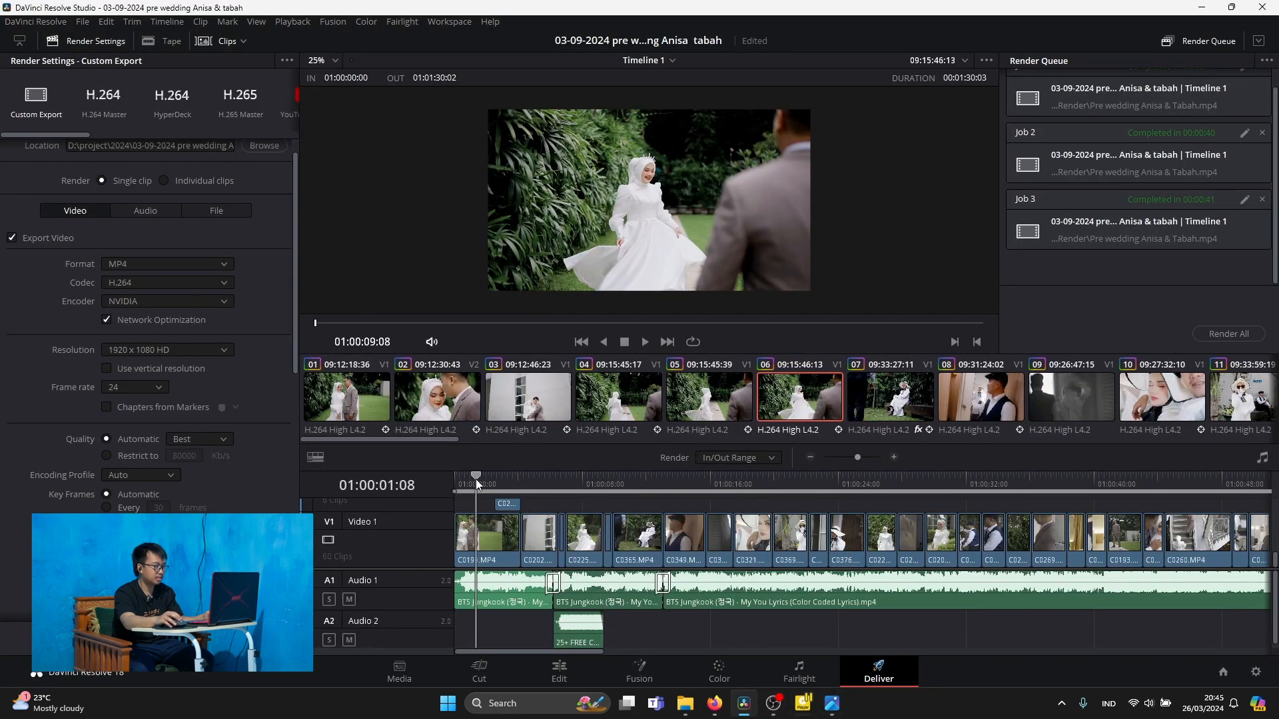
{"action": "scroll", "coordinate": [678, 202], "scroll_direction": "up", "scroll_amount": 5}
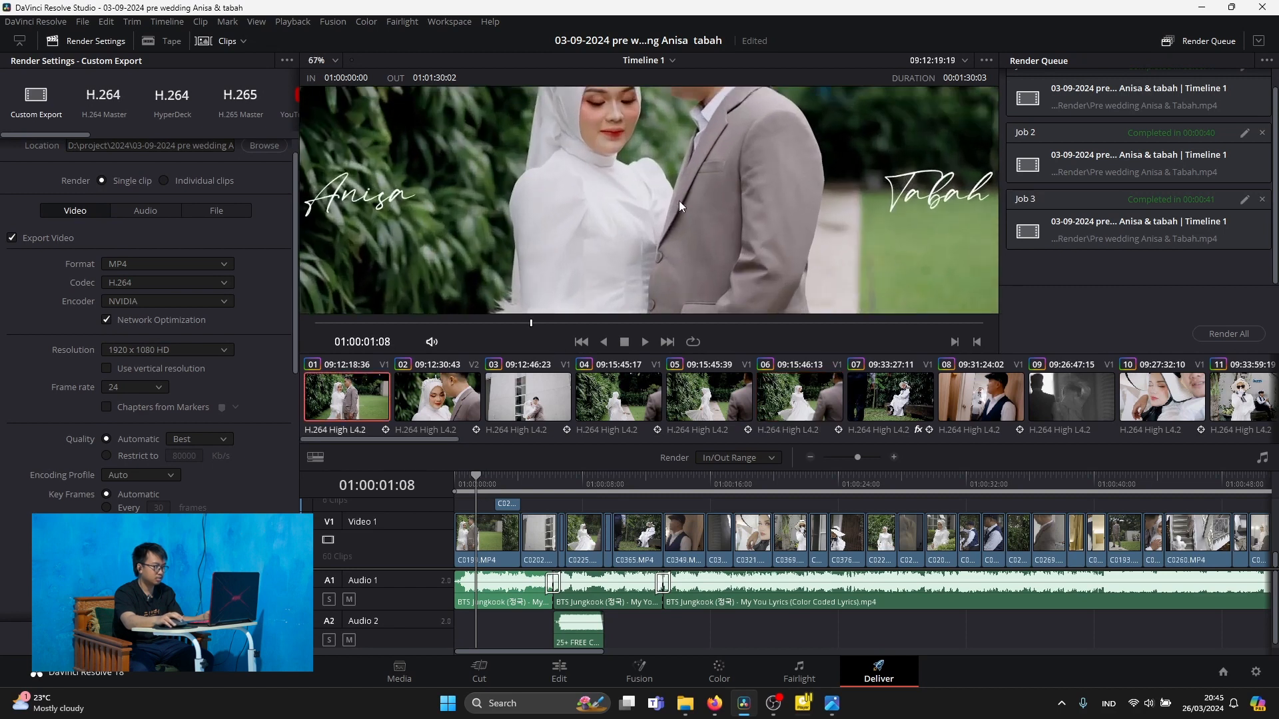
{"action": "scroll", "coordinate": [650, 238], "scroll_direction": "up", "scroll_amount": 3}
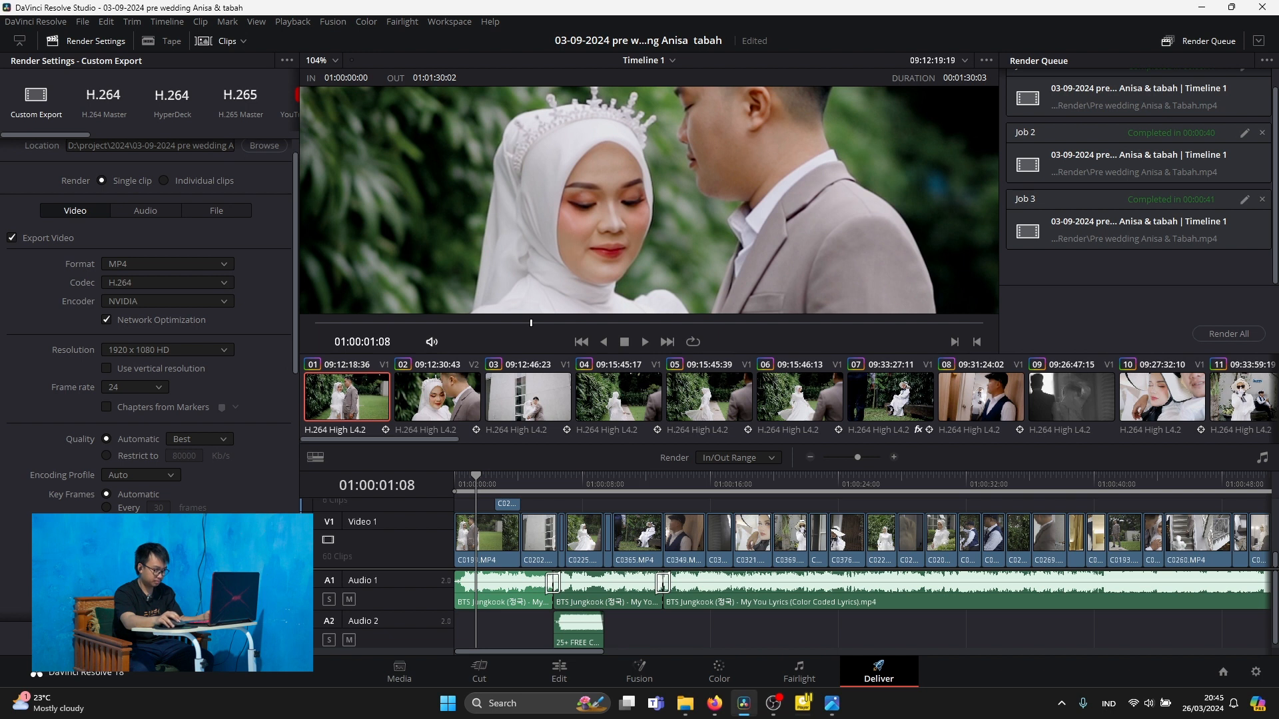
Compare the PotPlayer and Foto playback with the Resolve viewer image, closing each player after its comparison
{"action": "left_click", "coordinate": [805, 712]}
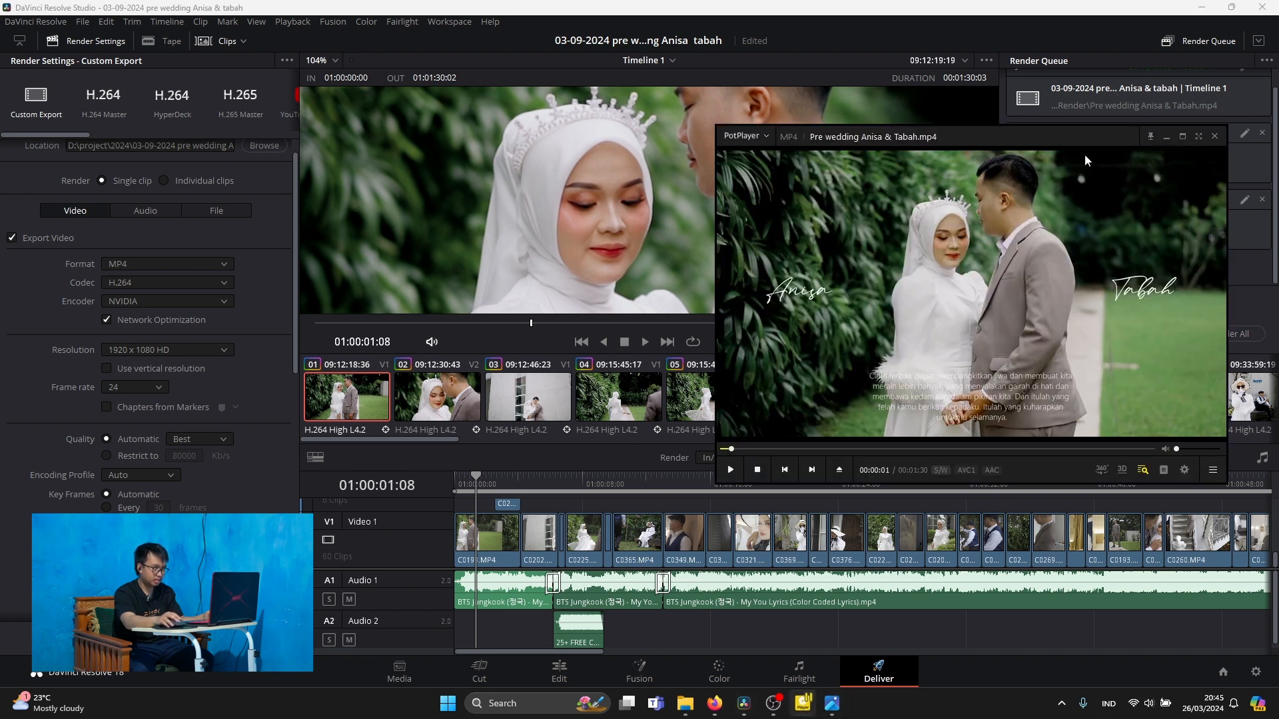
{"action": "left_click", "coordinate": [1214, 136]}
{"action": "left_click", "coordinate": [834, 709]}
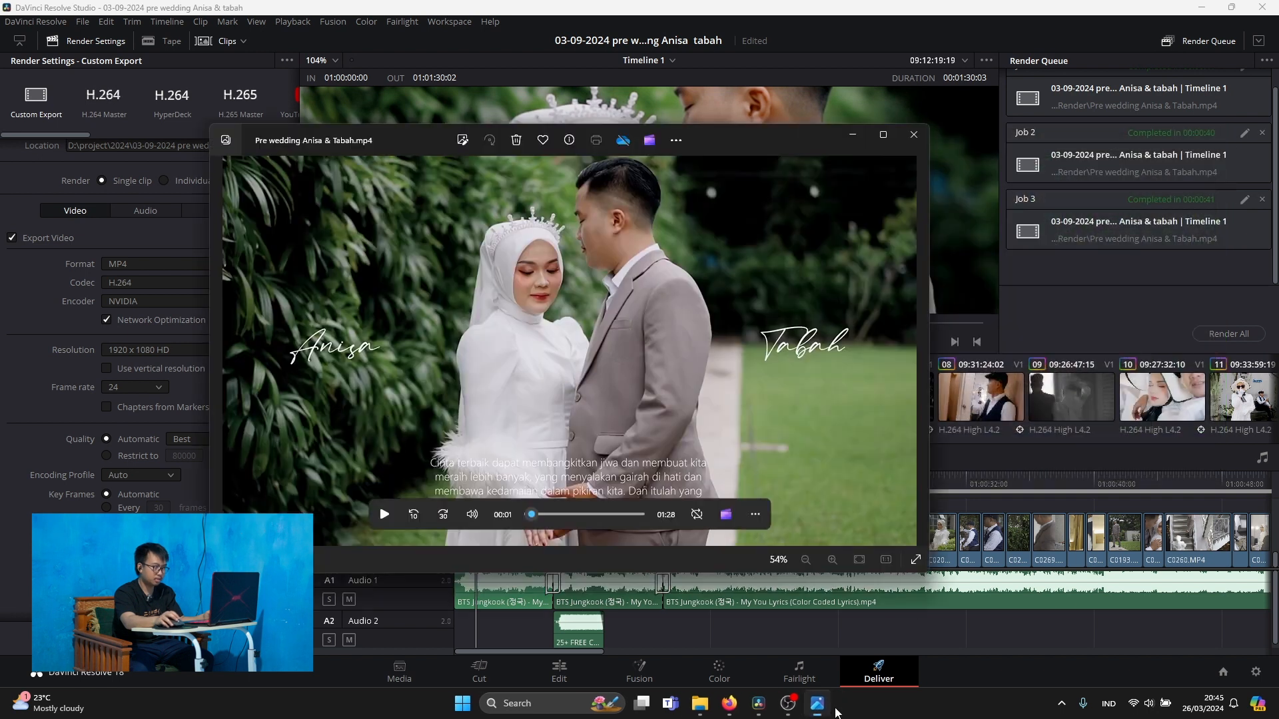
{"action": "left_click_drag", "start_coordinate": [751, 150], "coordinate": [1185, 132]}
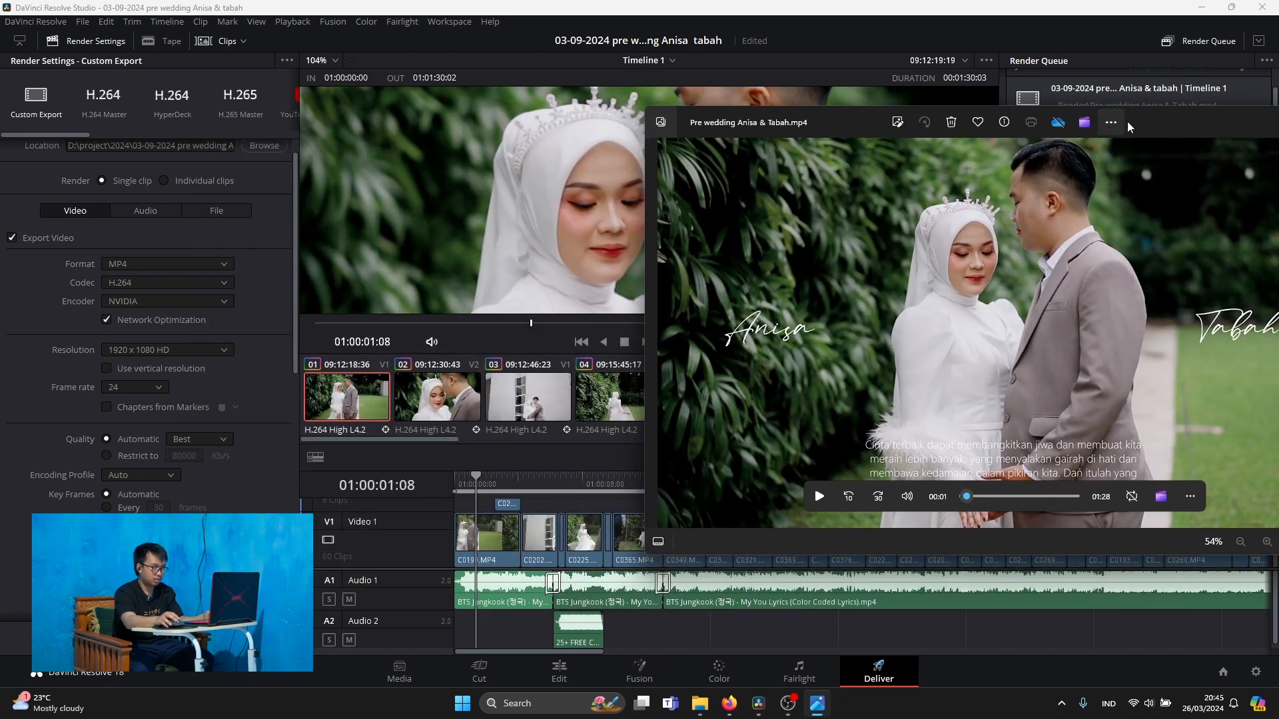
{"action": "left_click_drag", "start_coordinate": [1175, 130], "coordinate": [757, 136]}
{"action": "left_click", "coordinate": [932, 125]}
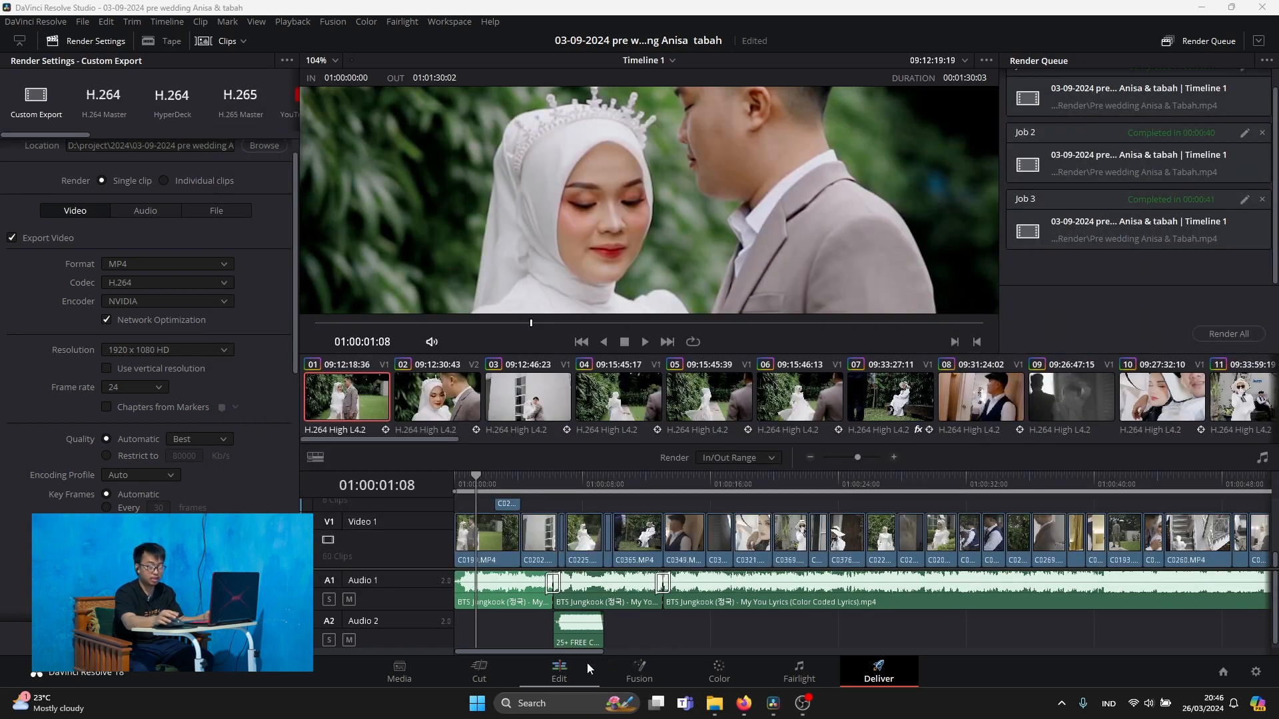
Review the project's Color Management settings without changing them, and open the Color page
{"action": "left_click", "coordinate": [1256, 671]}
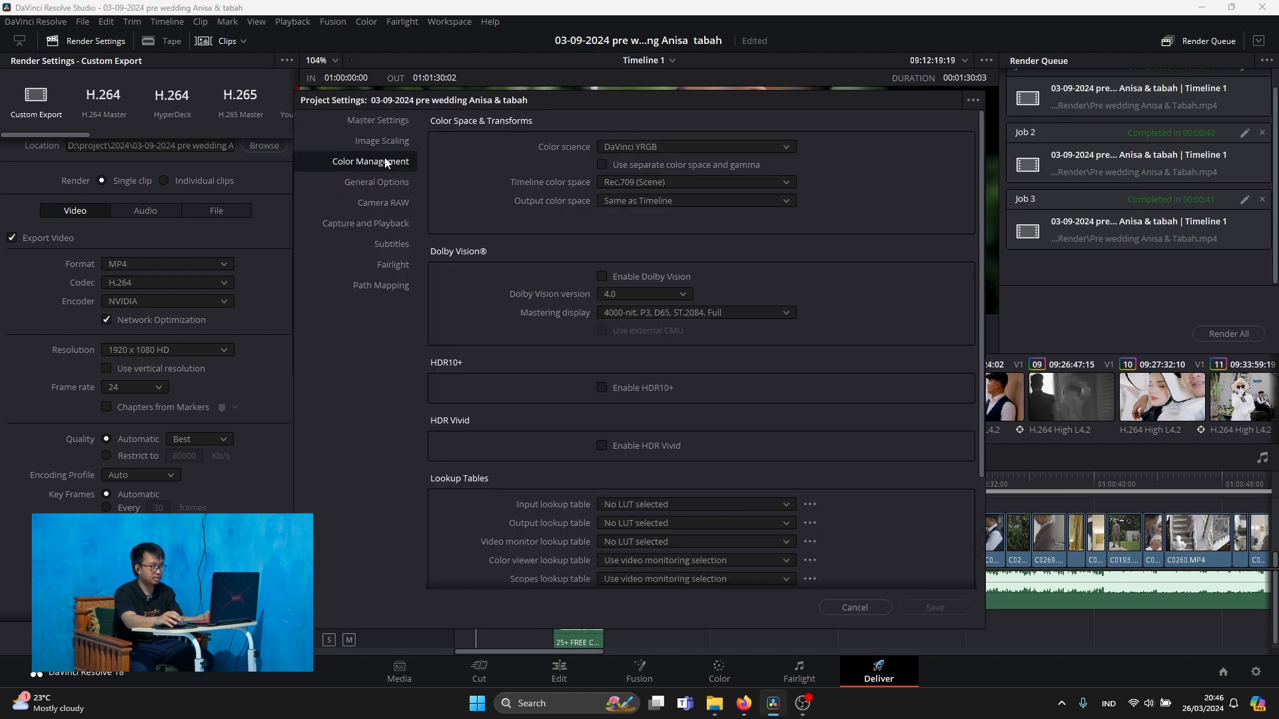
{"action": "left_click", "coordinate": [847, 608]}
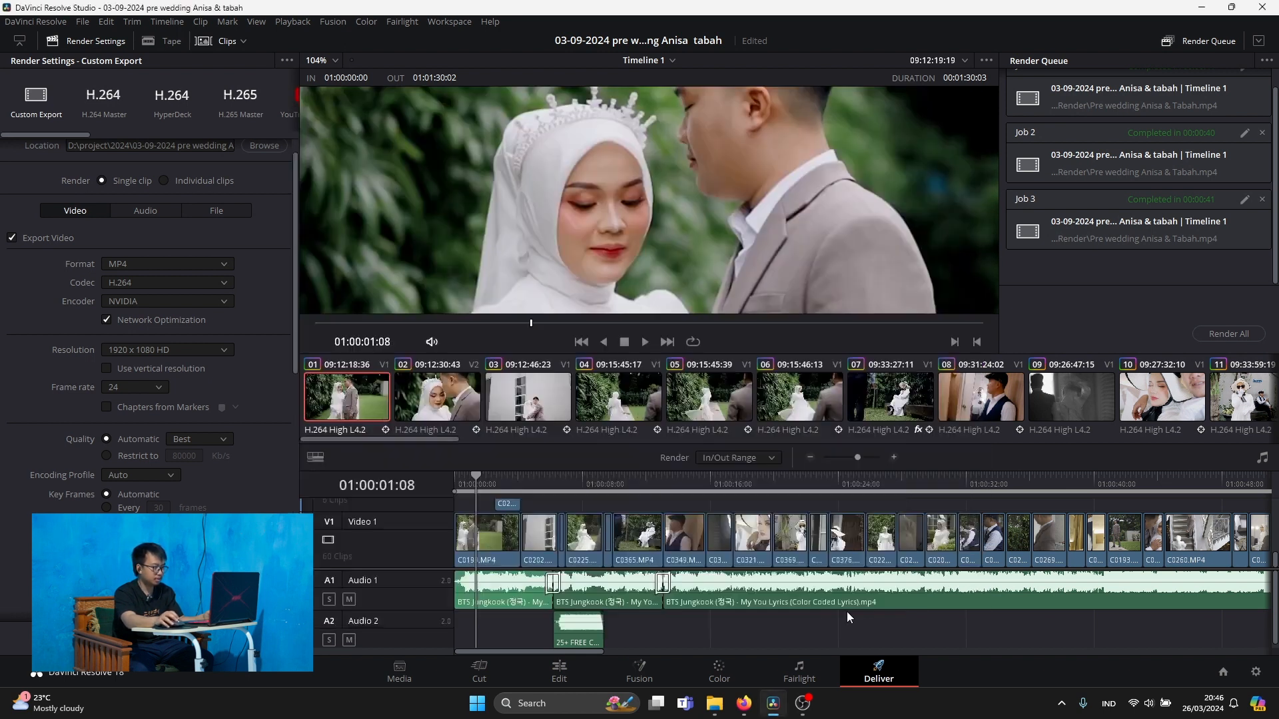
{"action": "left_click", "coordinate": [719, 669]}
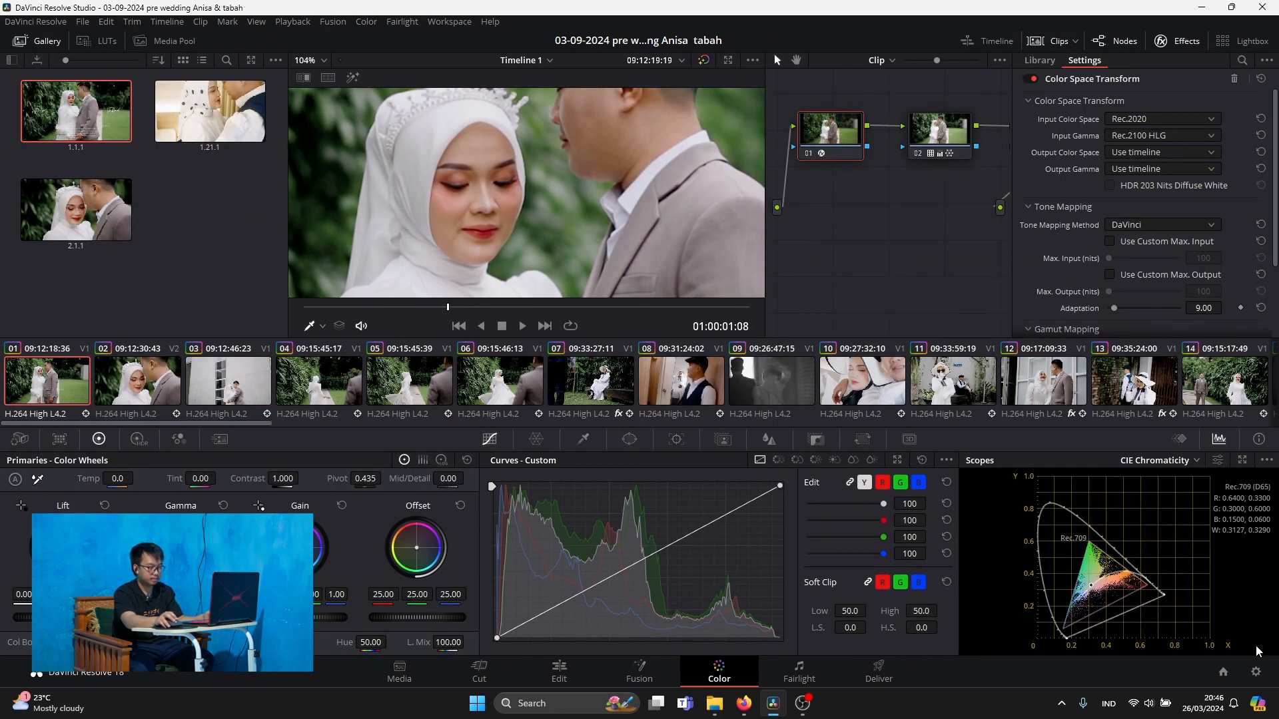
Set the project's timeline color space to P3-DCI and save the project settings
{"action": "left_click", "coordinate": [1256, 673]}
{"action": "left_click_drag", "start_coordinate": [635, 79], "coordinate": [589, 359]}
{"action": "left_click", "coordinate": [565, 439]}
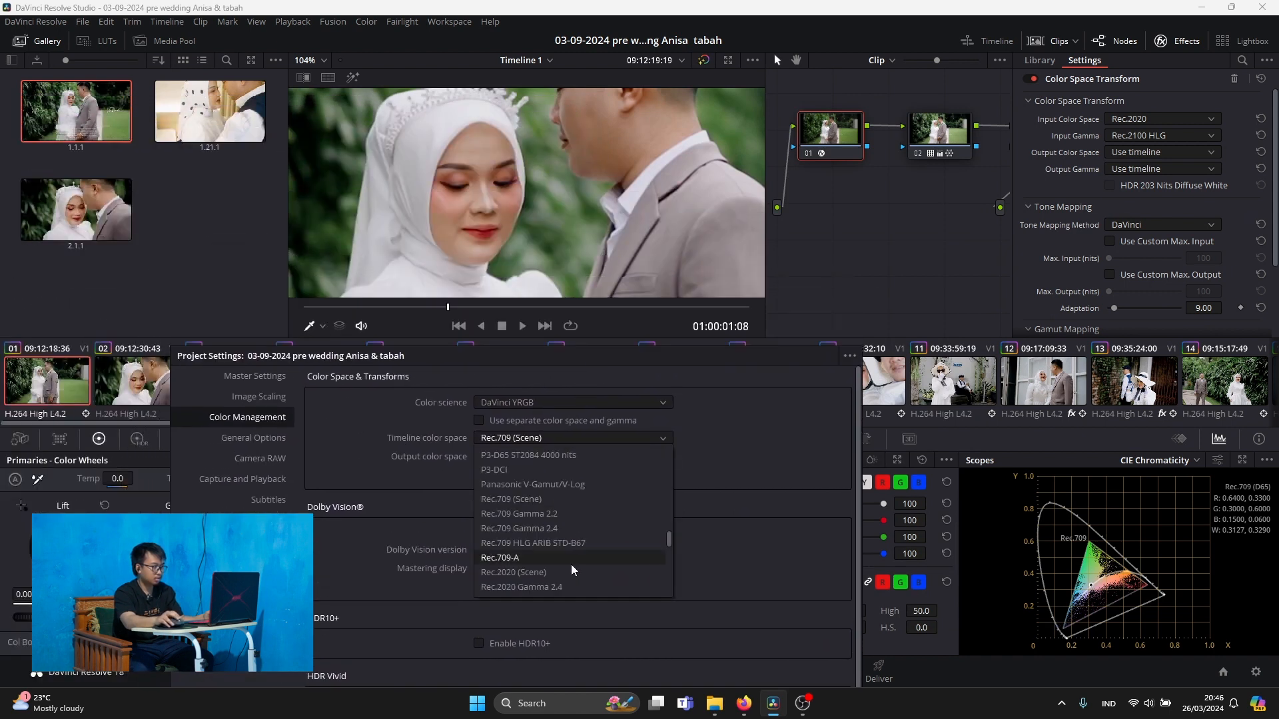
{"action": "scroll", "coordinate": [572, 532], "scroll_direction": "up", "scroll_amount": 2}
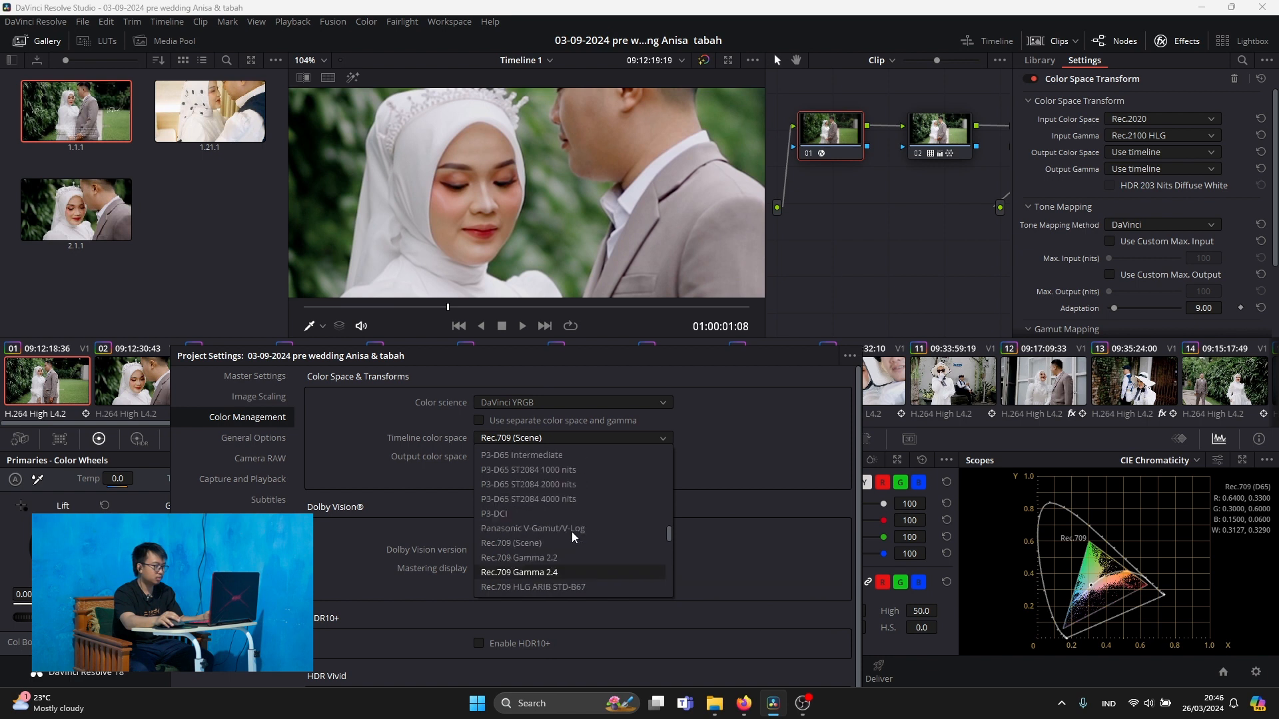
{"action": "left_click", "coordinate": [518, 557]}
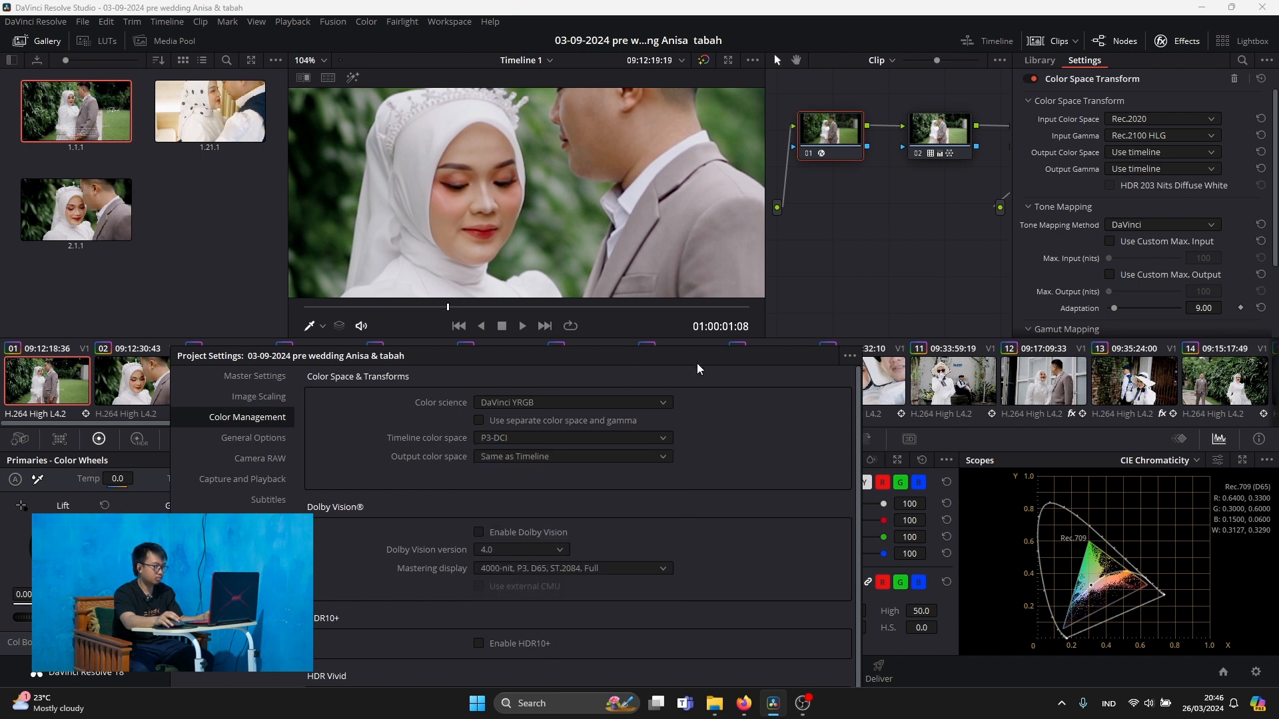
{"action": "left_click_drag", "start_coordinate": [697, 365], "coordinate": [635, 201]}
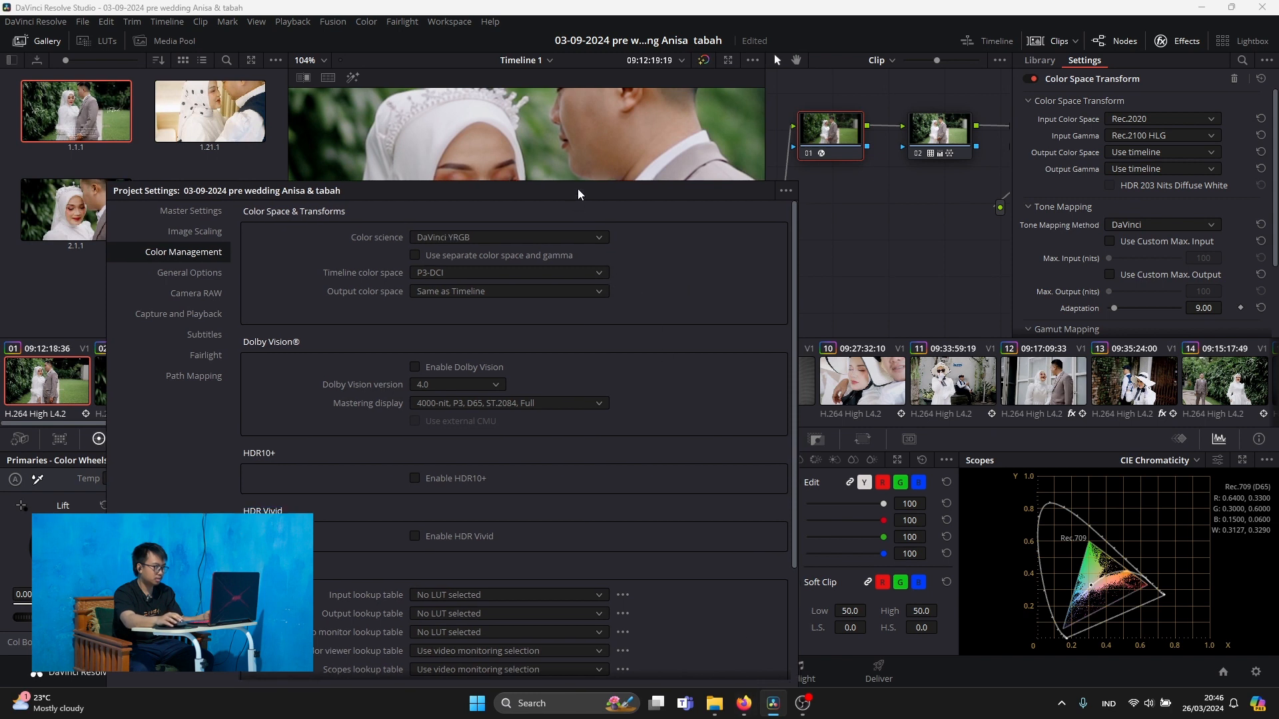
{"action": "left_click_drag", "start_coordinate": [150, 192], "coordinate": [91, 293]}
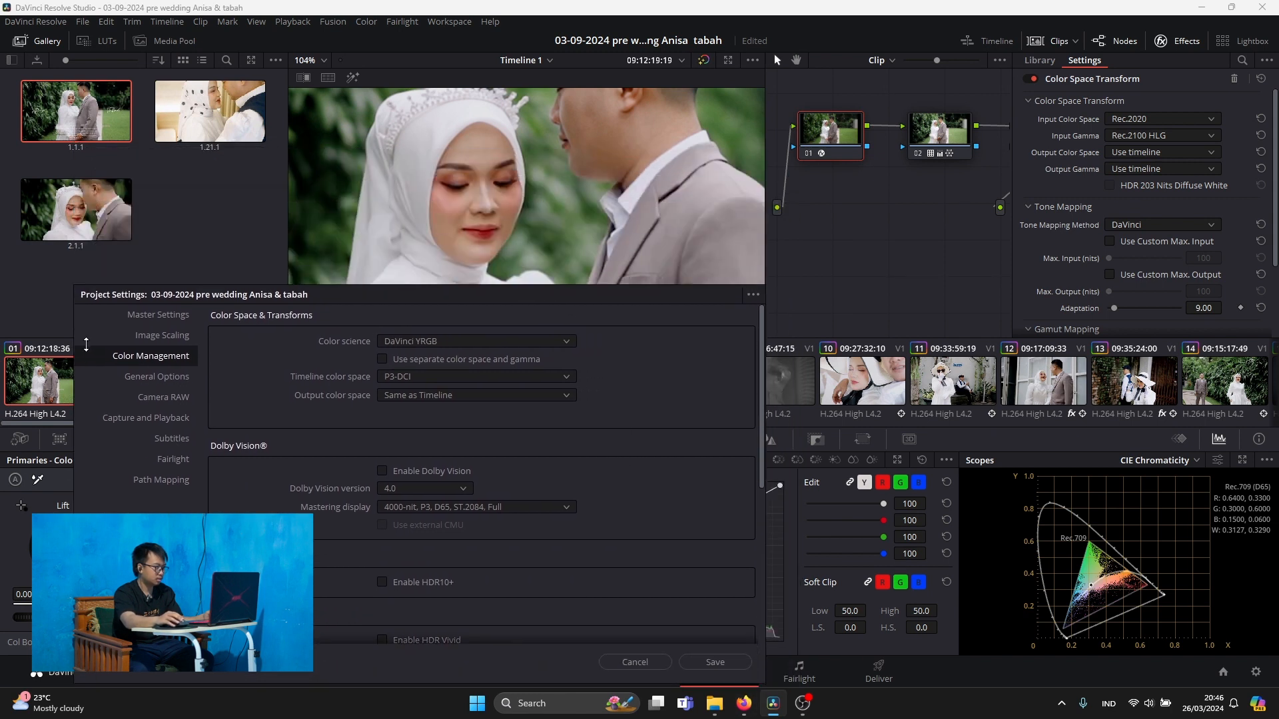
{"action": "left_click", "coordinate": [737, 666]}
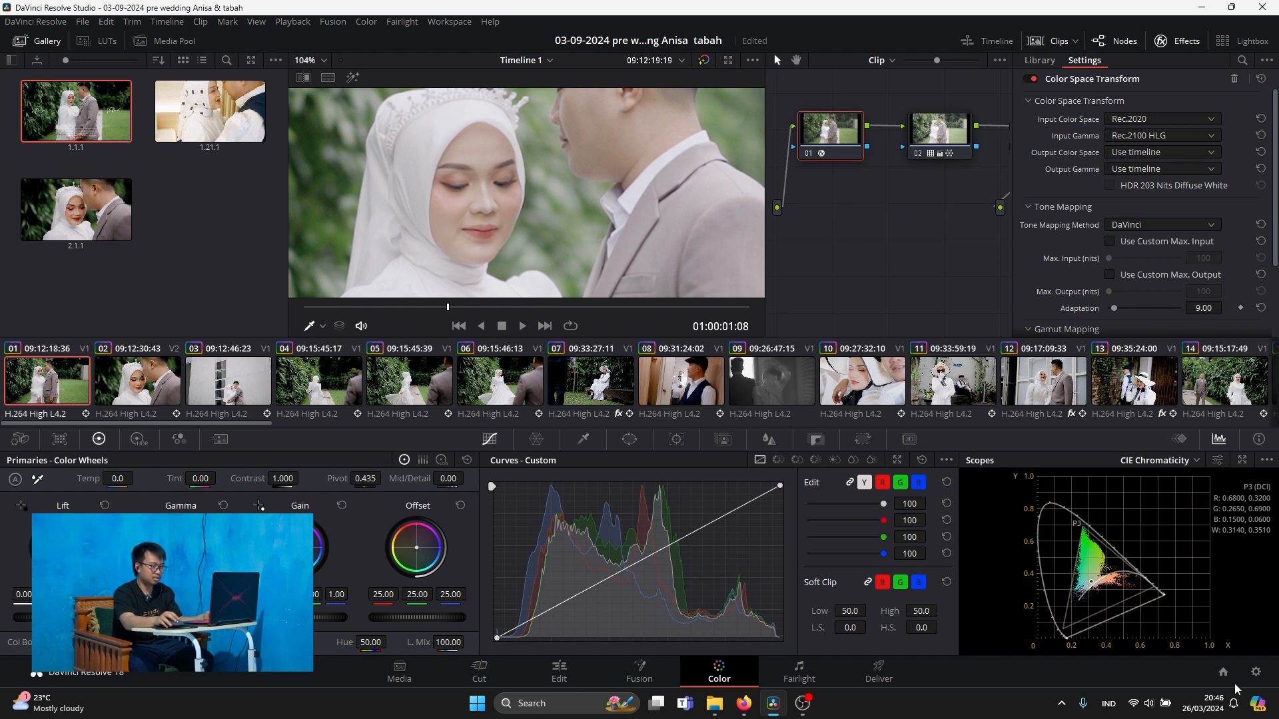
Restore the project's timeline color space to Rec.709 (Scene) and save the project settings
{"action": "left_click", "coordinate": [1256, 671]}
{"action": "left_click", "coordinate": [682, 183]}
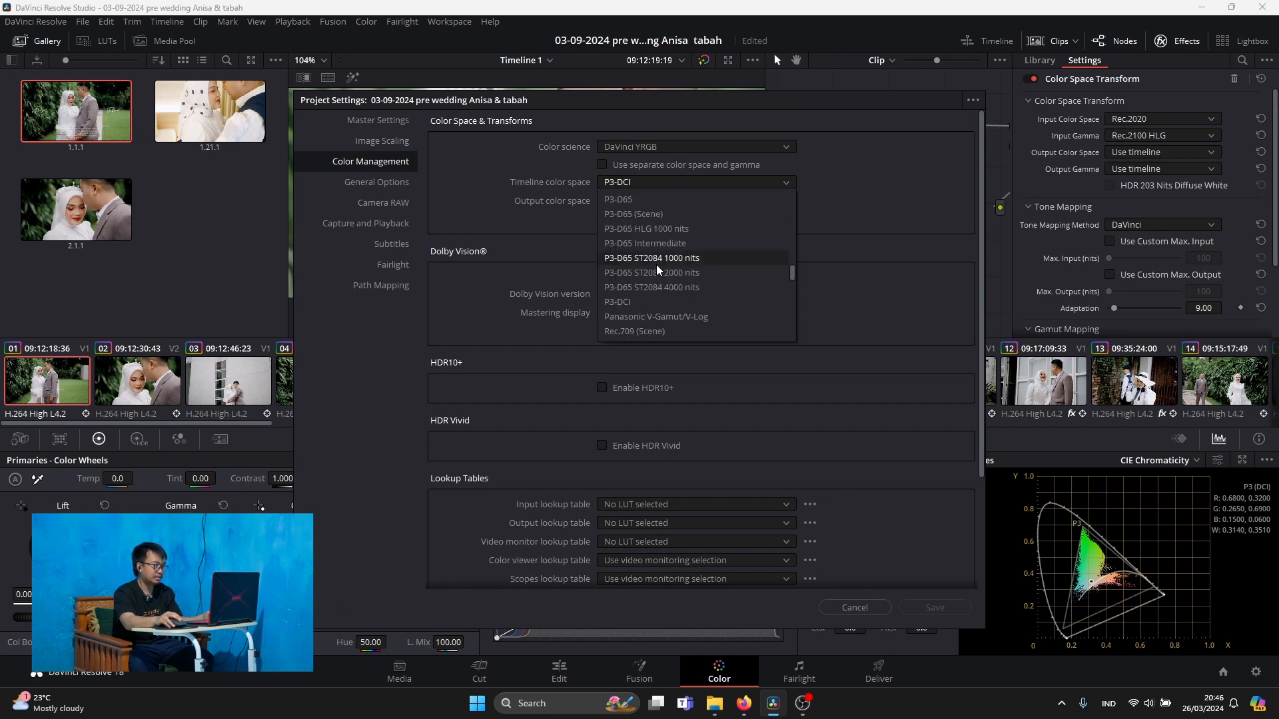
{"action": "scroll", "coordinate": [657, 270], "scroll_direction": "down", "scroll_amount": 3}
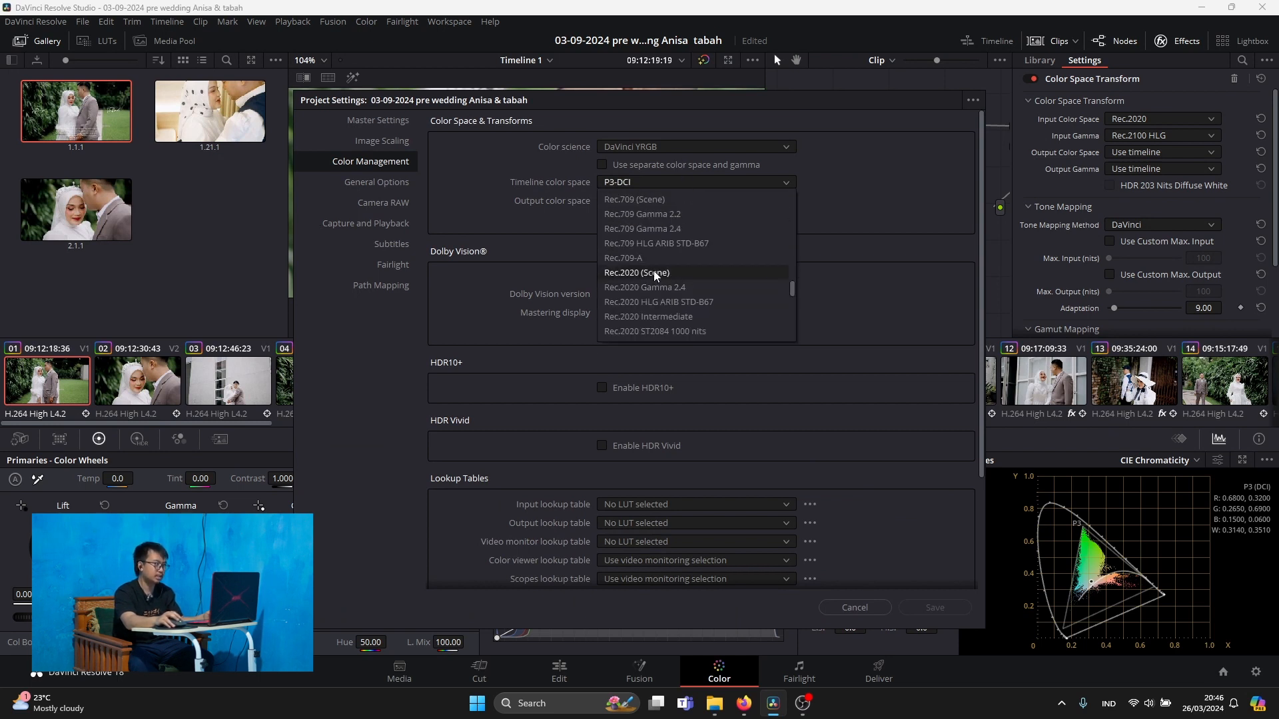
{"action": "left_click", "coordinate": [673, 205]}
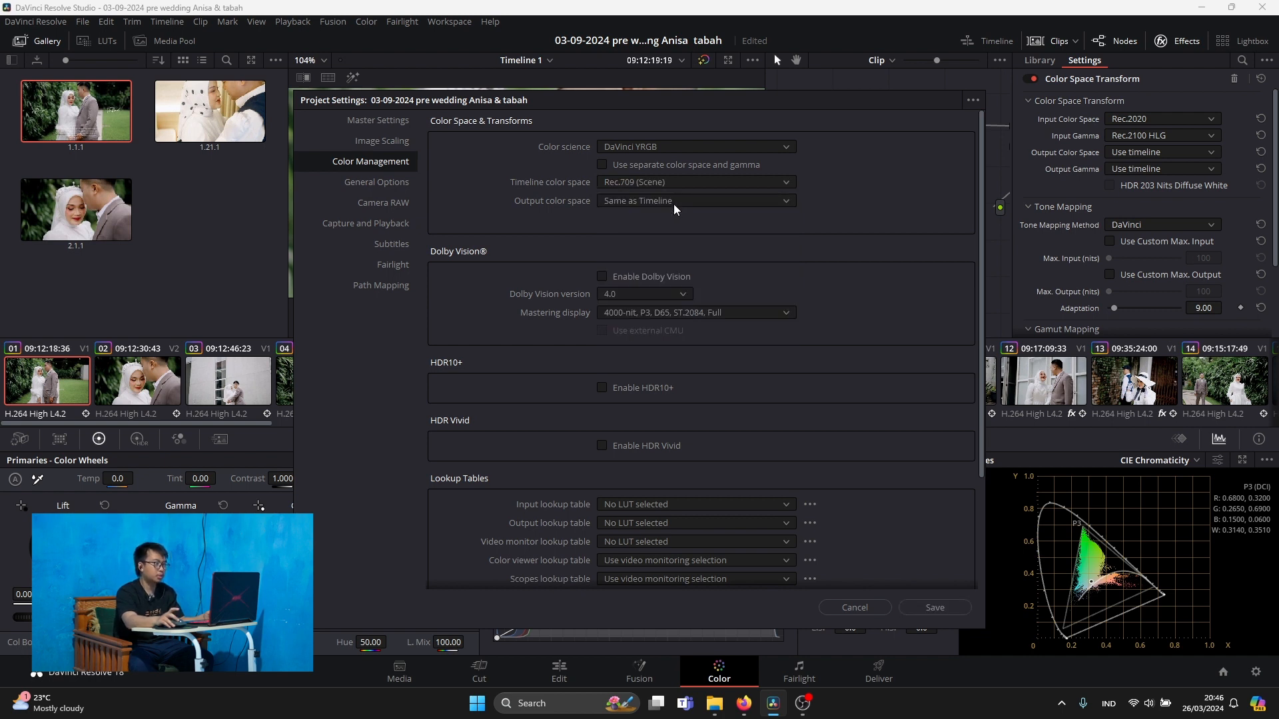
{"action": "left_click", "coordinate": [955, 612]}
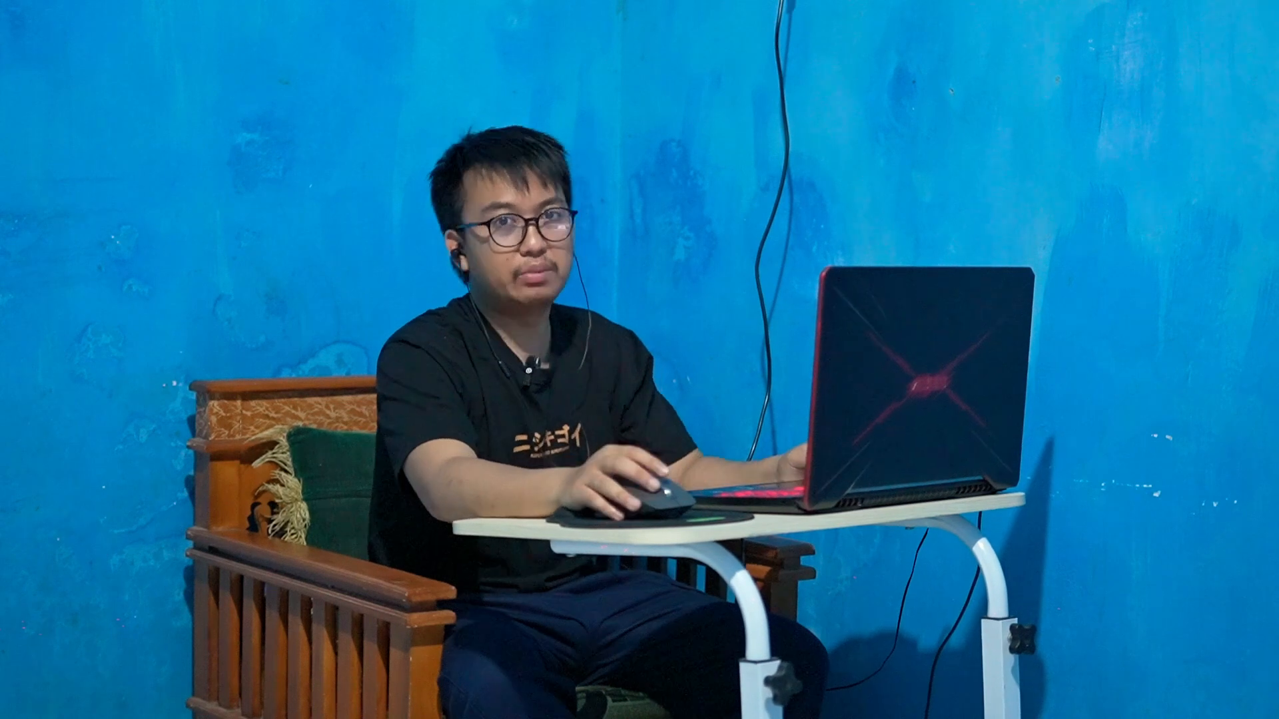